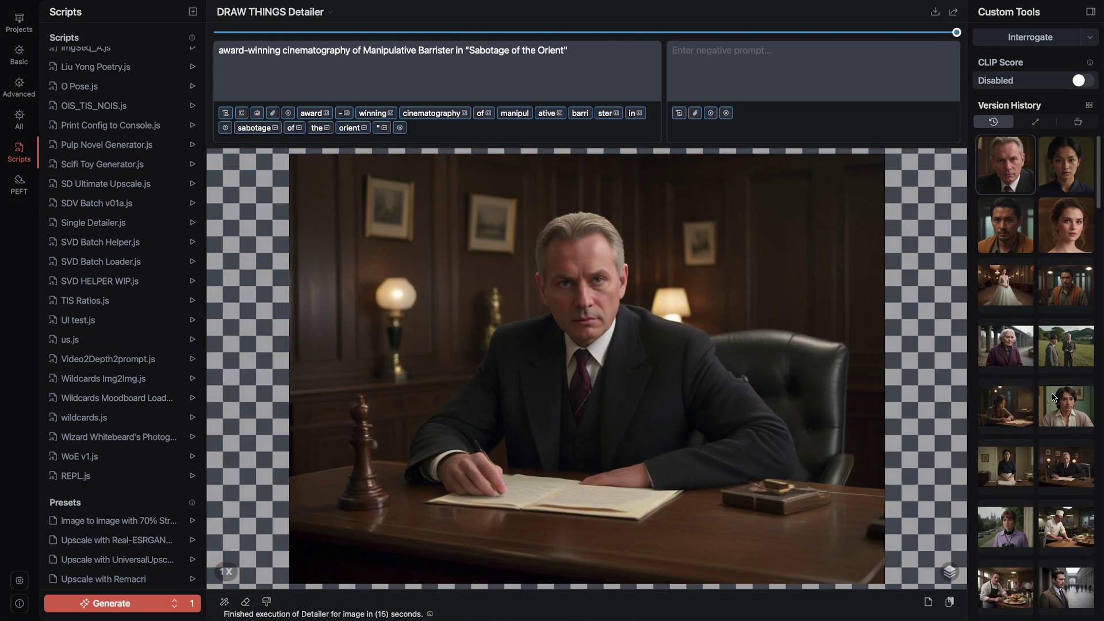
# Run Single Detailer on the chauffeur, barrister, chef and private detective portraits from the history
pyautogui.scroll(-5, 1030, 426)
pyautogui.click(1008, 454)
pyautogui.click(193, 223)
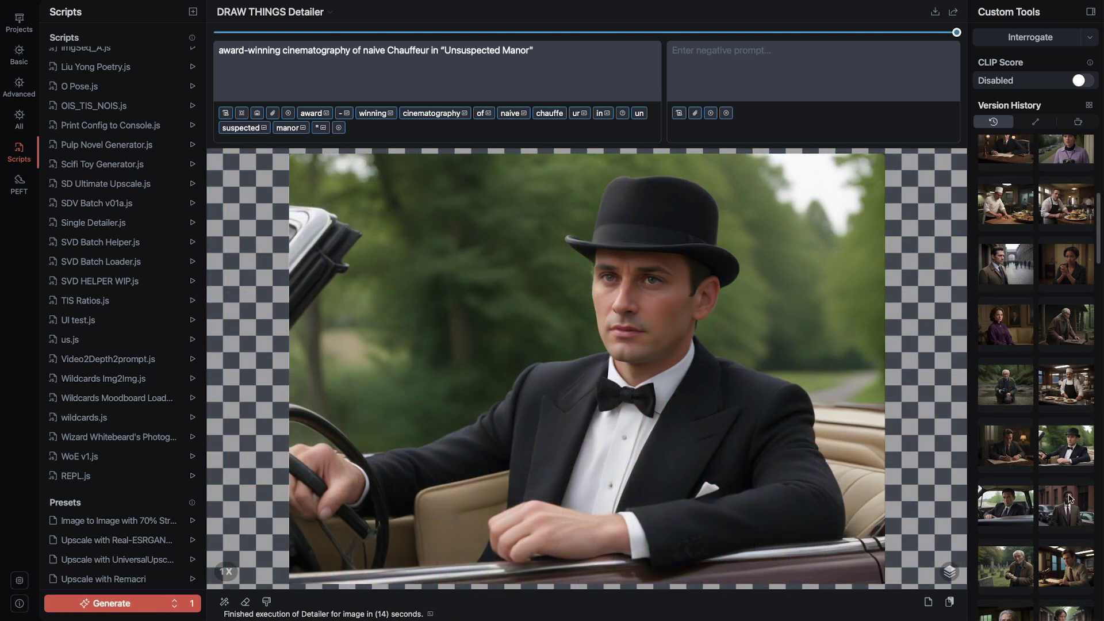
pyautogui.click(1070, 498)
pyautogui.click(193, 223)
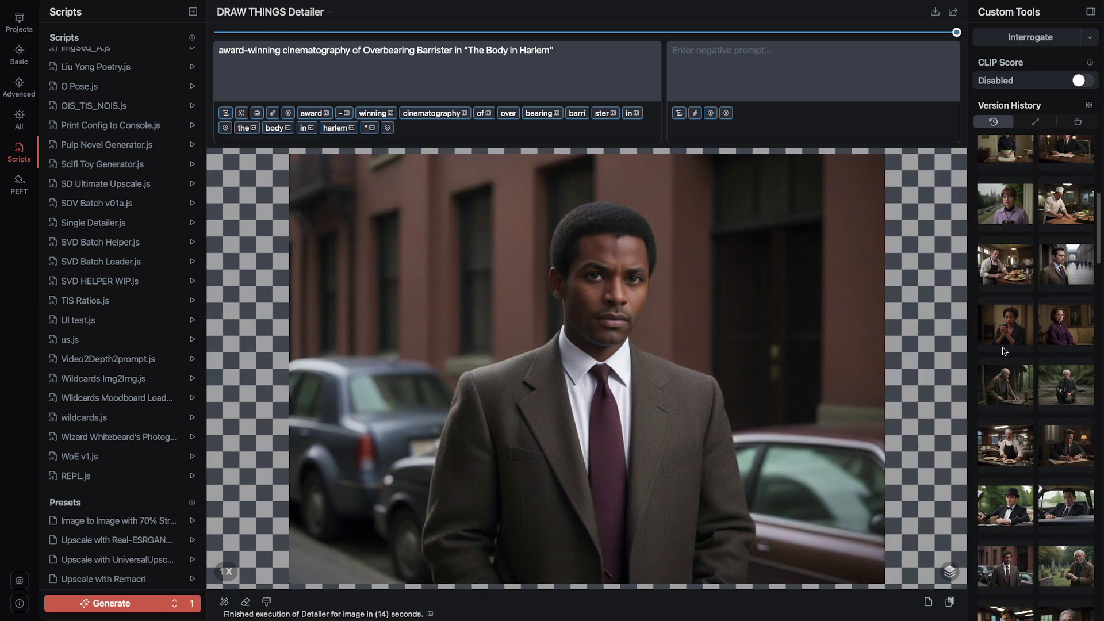
pyautogui.click(1016, 459)
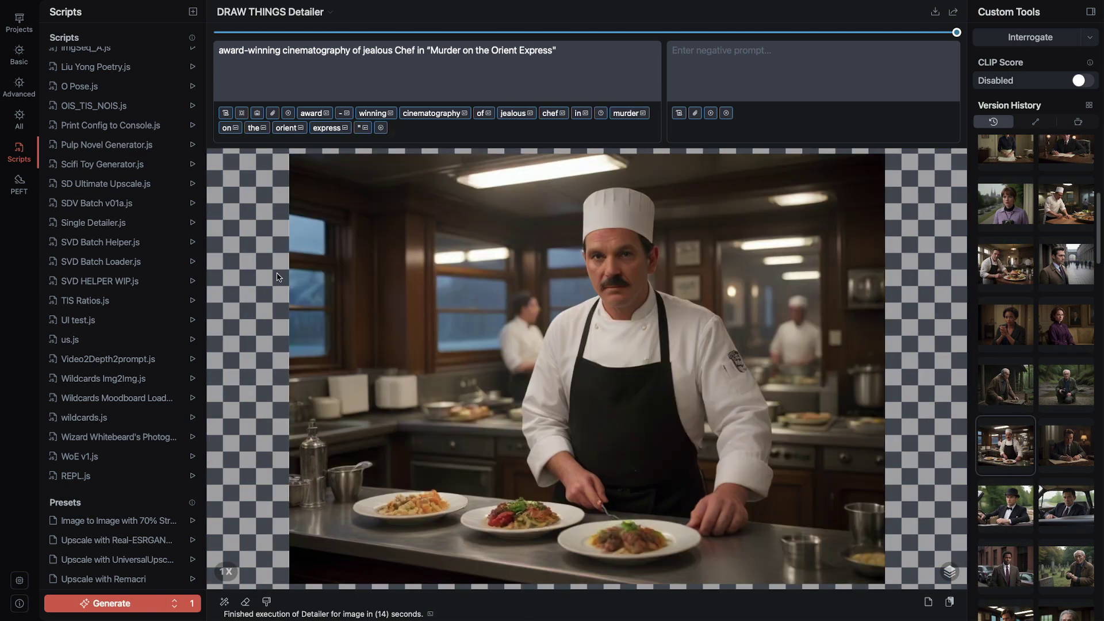
pyautogui.click(195, 224)
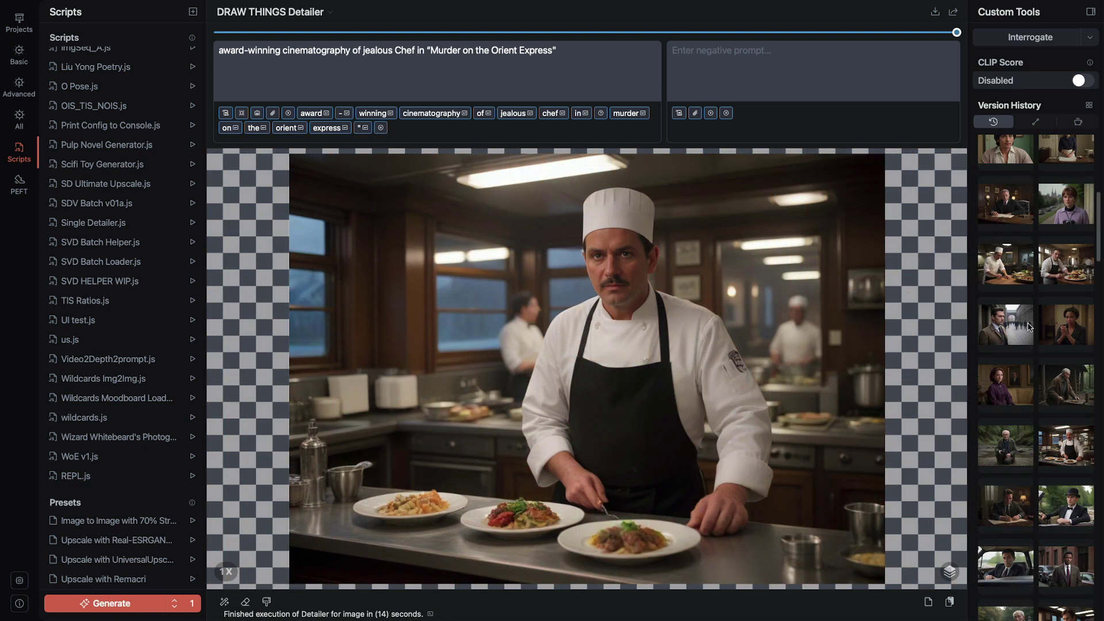
pyautogui.click(1010, 316)
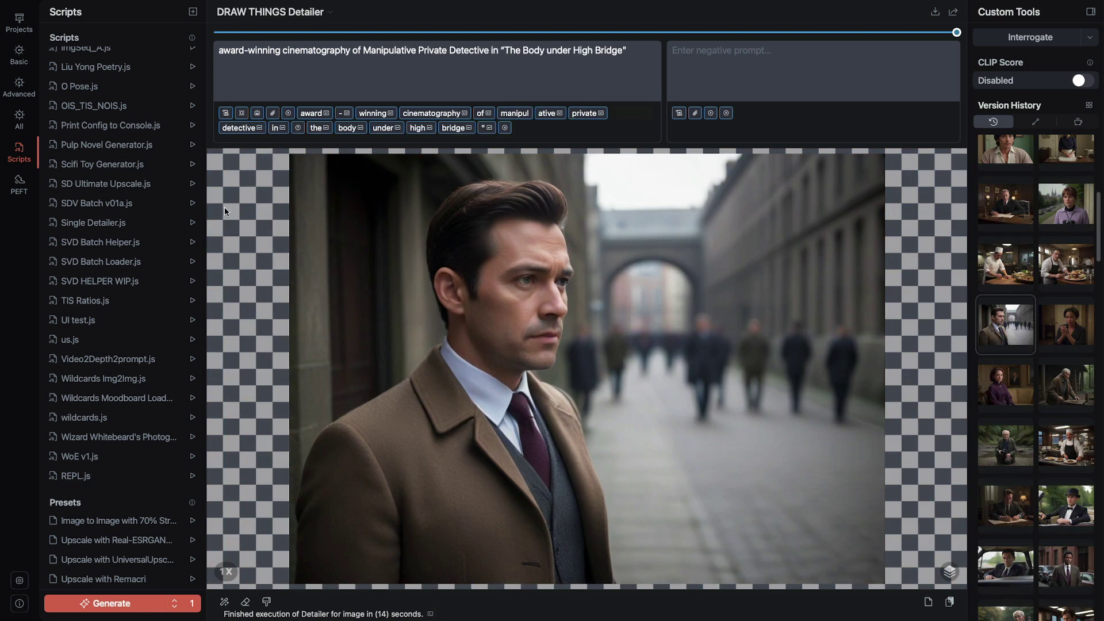
pyautogui.click(193, 222)
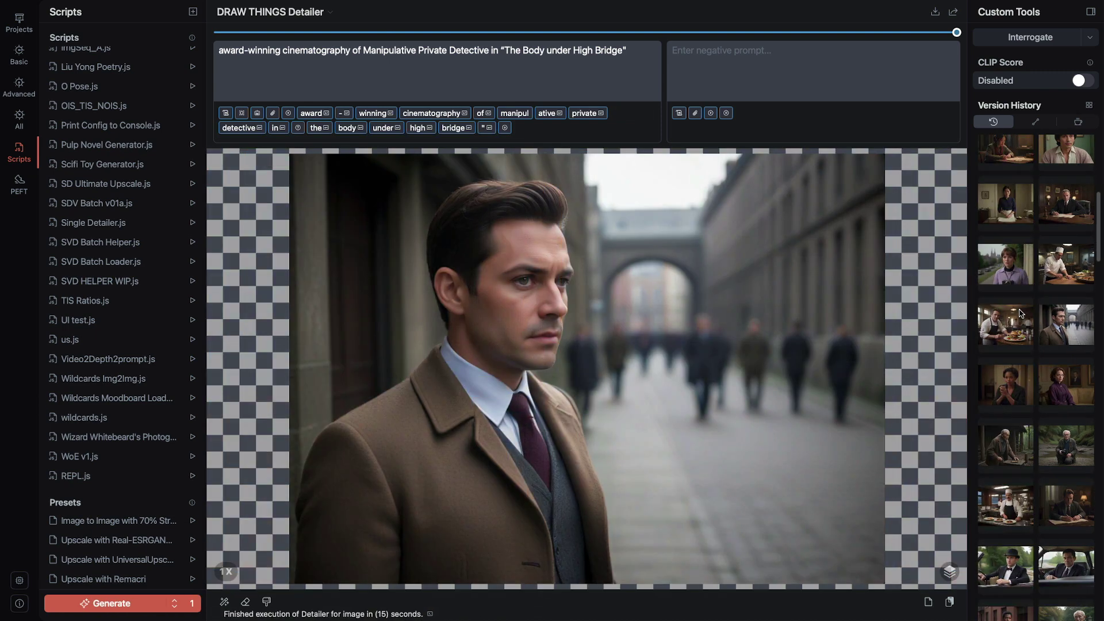
# Run Single Detailer on the Spinster, another earlier portrait and the elderly Matron
pyautogui.click(1007, 368)
pyautogui.click(192, 223)
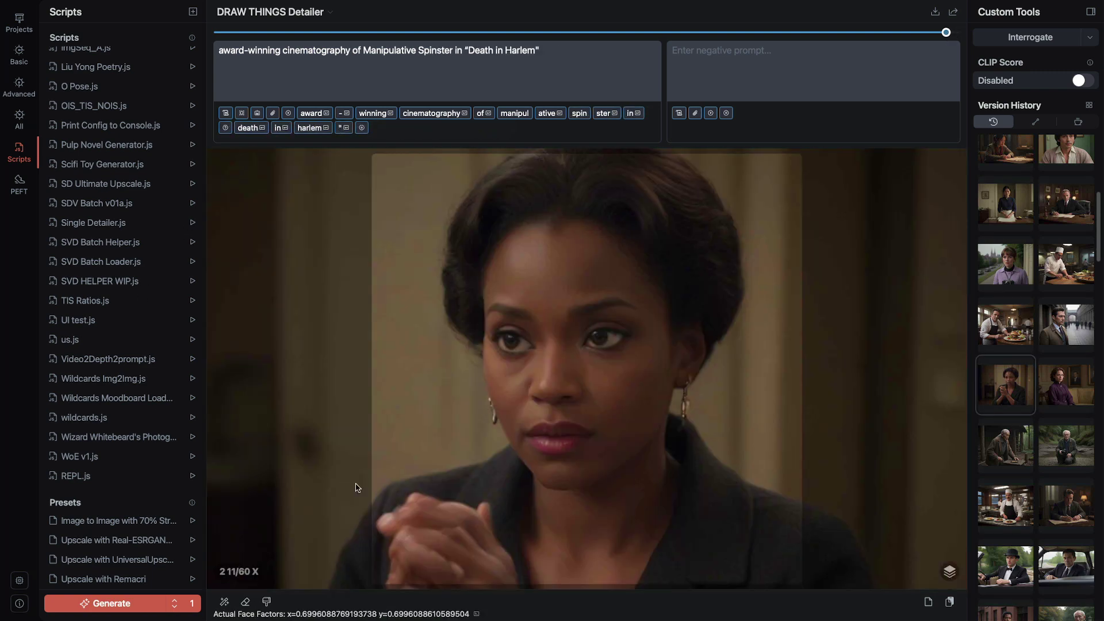
pyautogui.scroll(-5, 1038, 404)
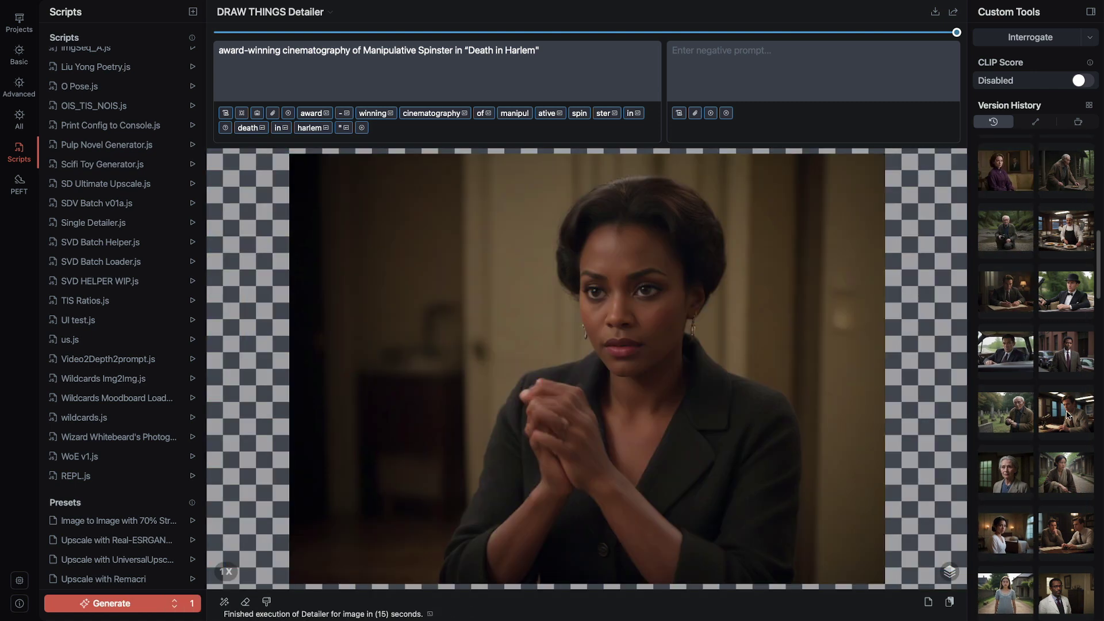
pyautogui.click(1068, 415)
pyautogui.click(192, 223)
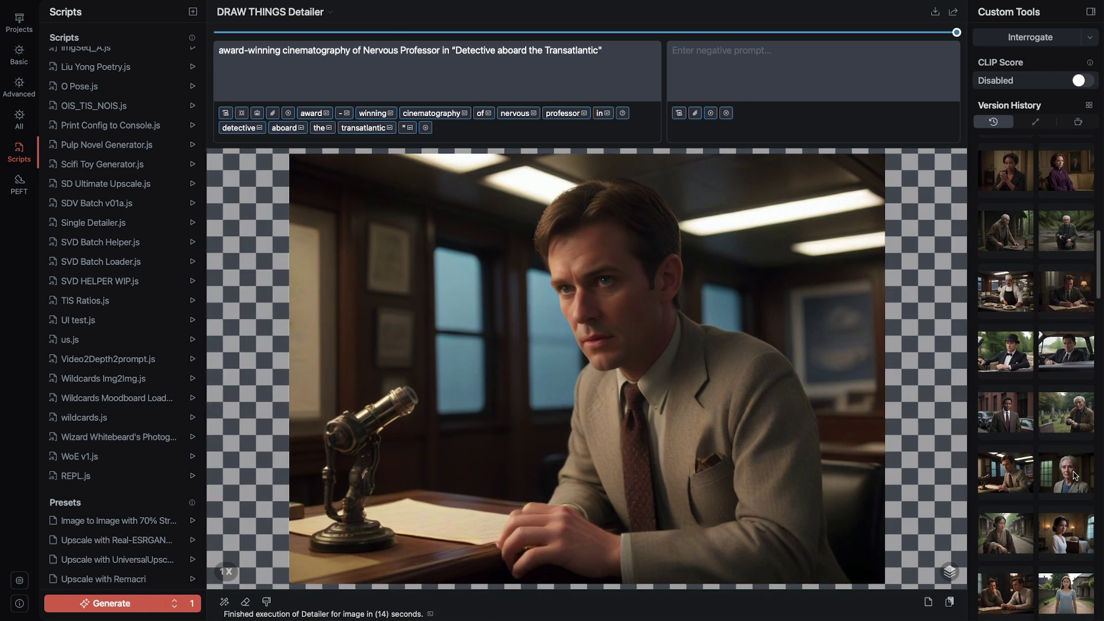
pyautogui.click(1074, 475)
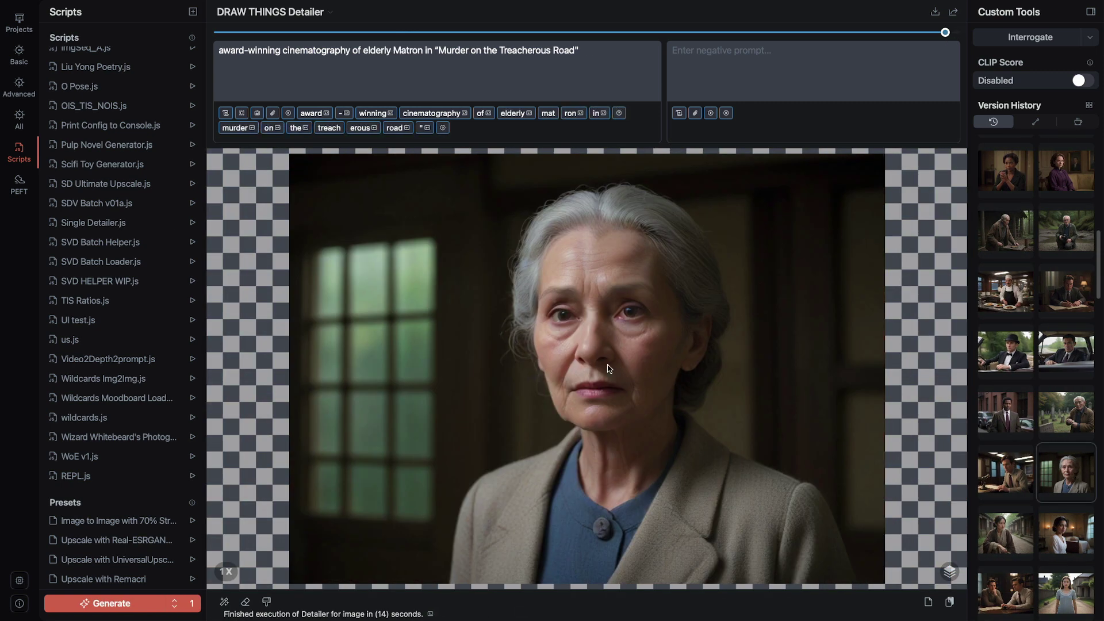
pyautogui.click(192, 223)
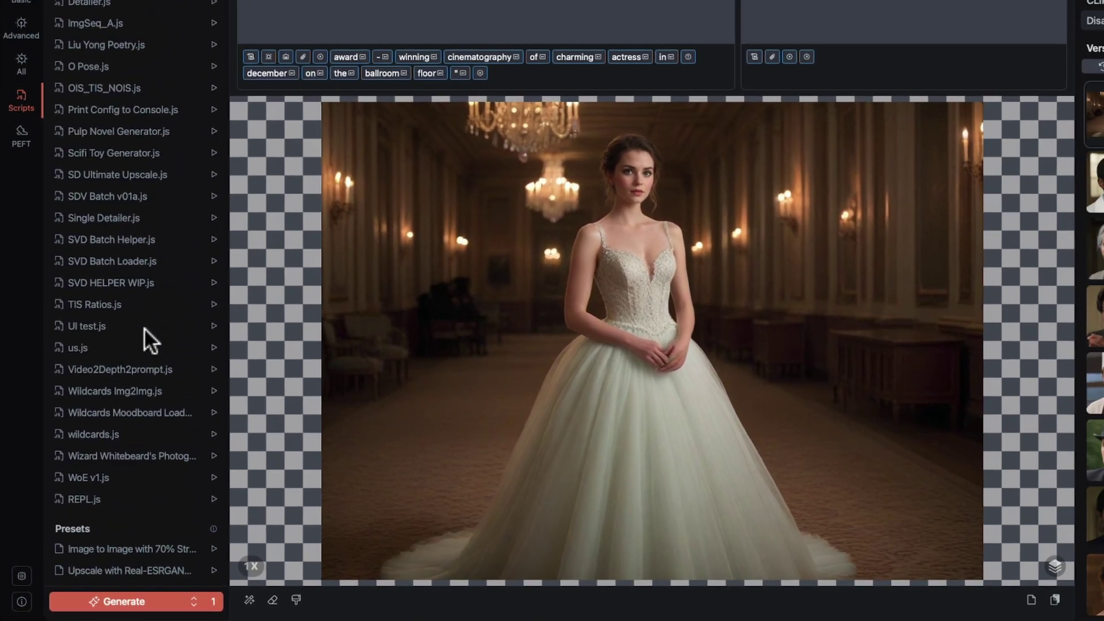
# Scroll the Scripts sidebar back to the top while the Charming Actress portrait is on the canvas
pyautogui.scroll(3, 167, 286)
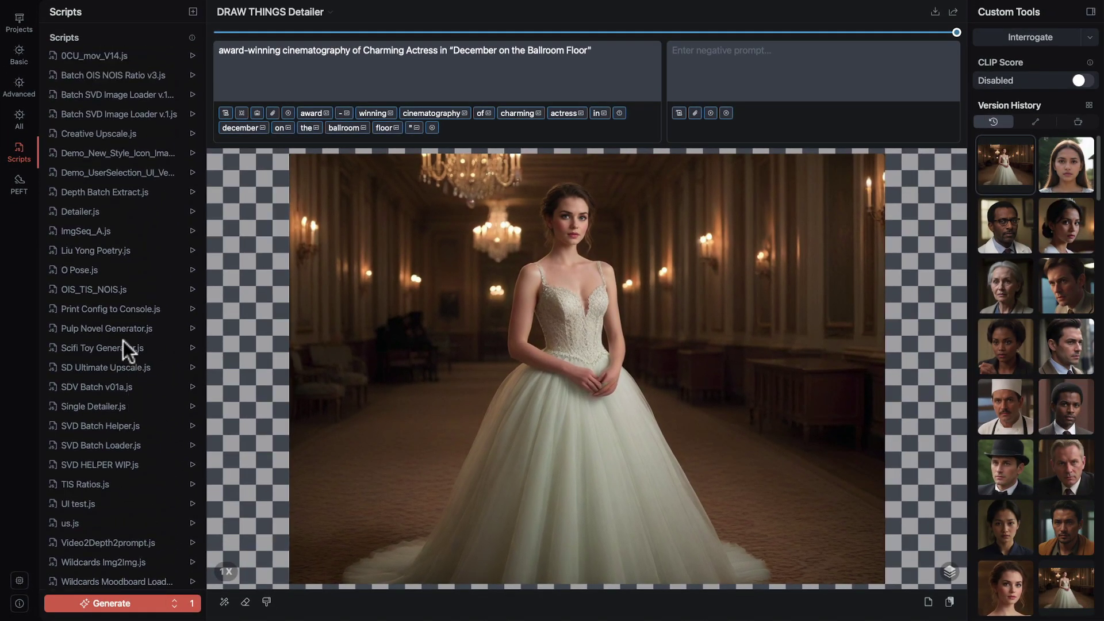
# Open Detailer.js and scroll through its code: strength 0.4, size 1024, mask blur 50
pyautogui.click(52, 208)
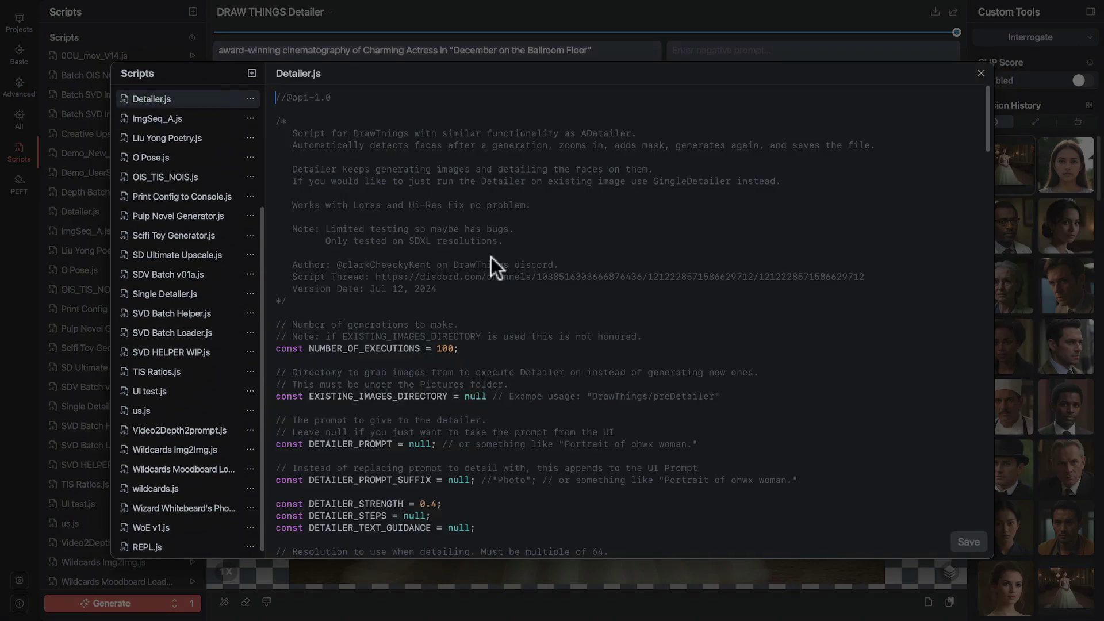
pyautogui.scroll(-1, 491, 257)
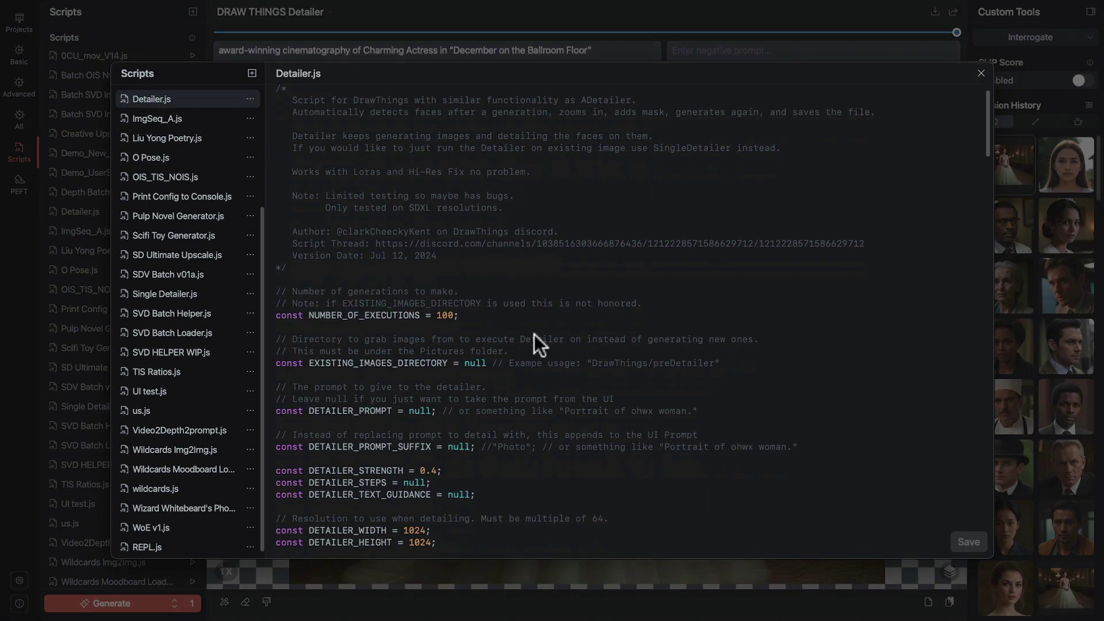
pyautogui.scroll(-20, 509, 406)
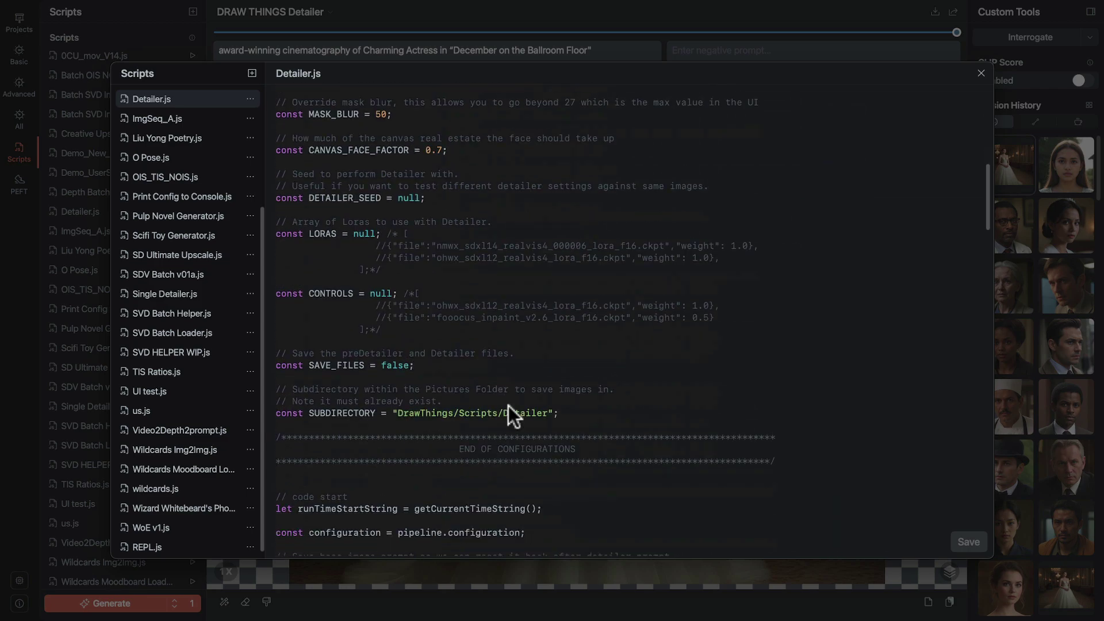
pyautogui.scroll(-20, 508, 405)
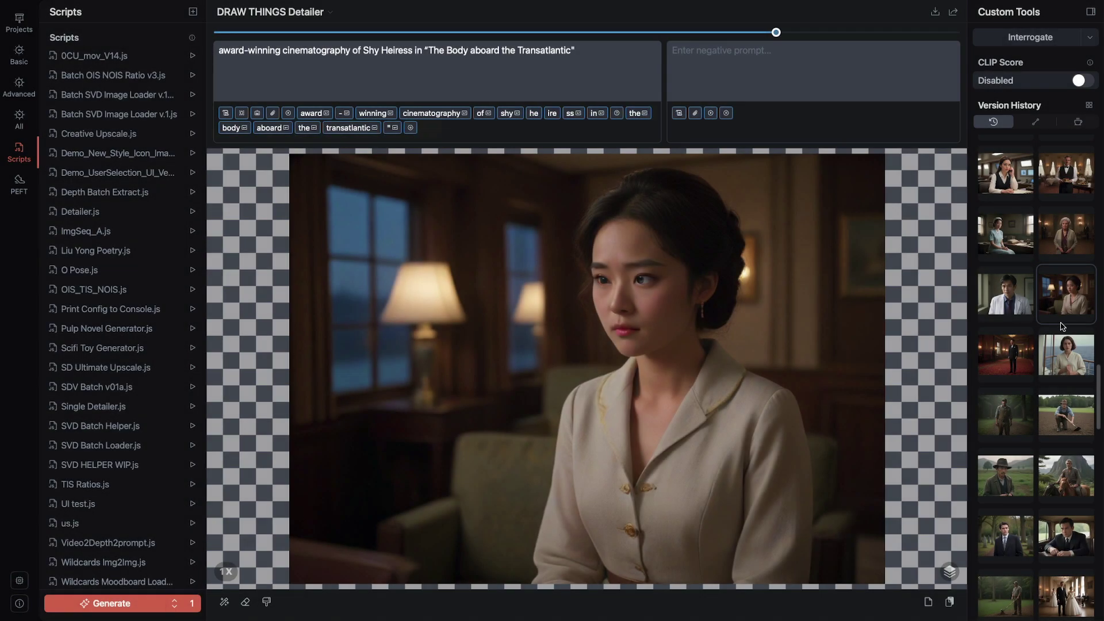
# Step past the groundskeeper and another version to load the Suspicious Fortune Hunter ballroom portrait
pyautogui.click(1078, 416)
pyautogui.click(1013, 423)
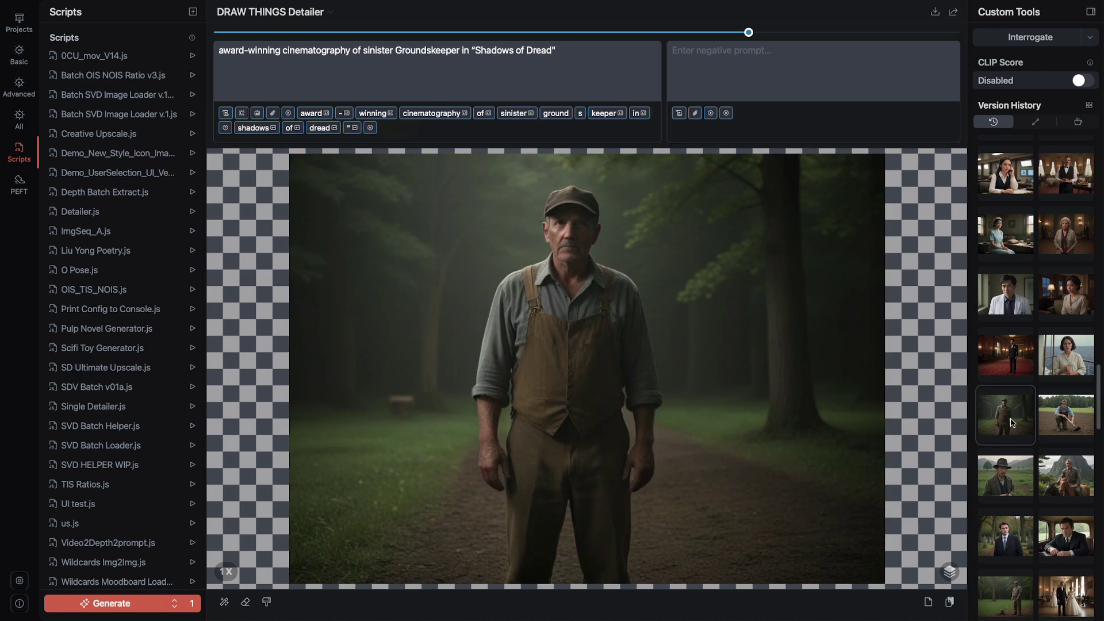
pyautogui.click(1001, 356)
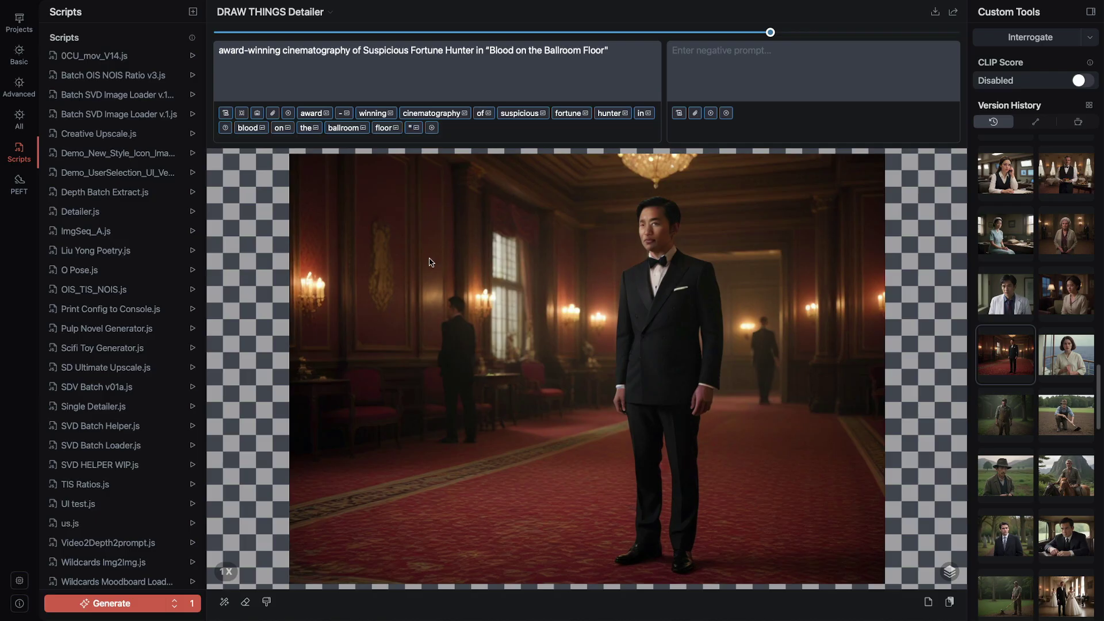
# Review the Basic generation settings, then go back to the Scripts list to detail the fortune hunter
pyautogui.click(19, 55)
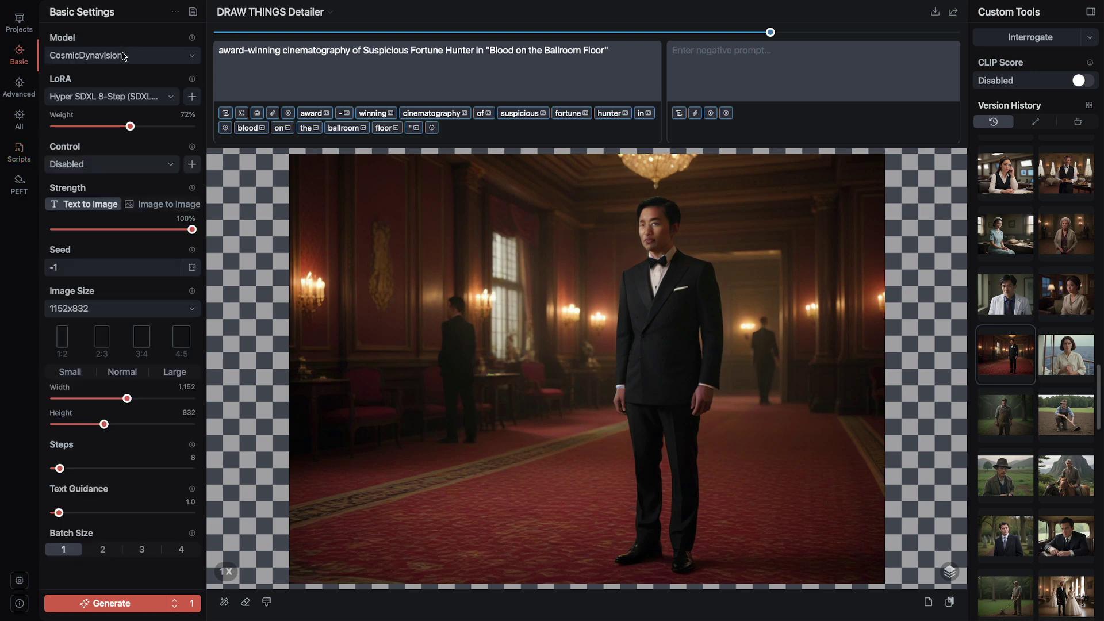
pyautogui.click(19, 153)
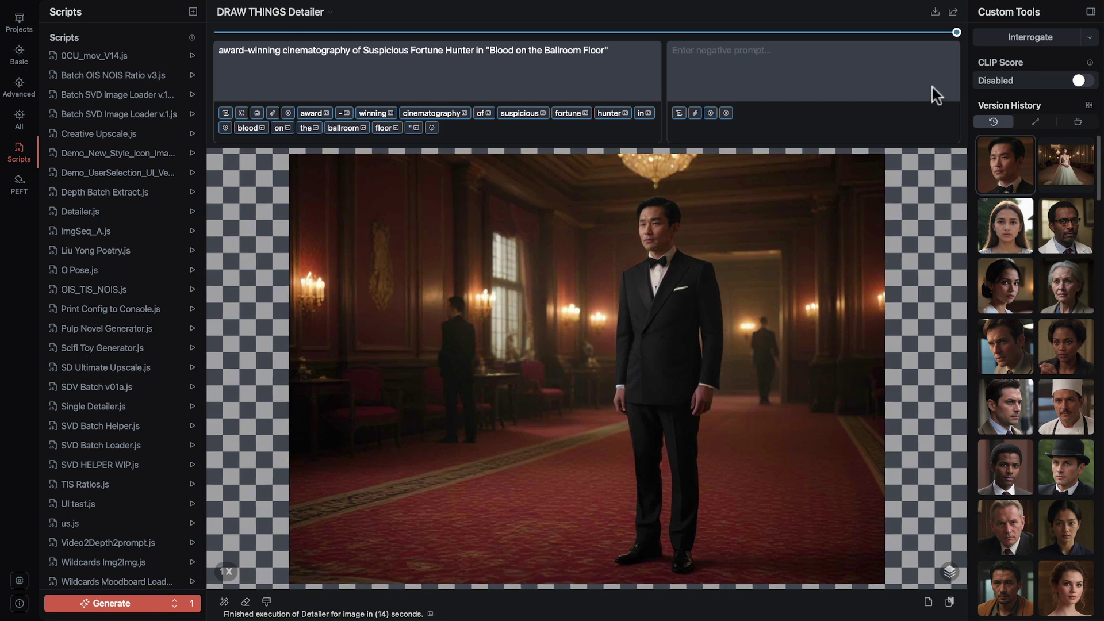
# Copy the detailed fortune hunter portrait to the clipboard at 1152x832 (1X) size
pyautogui.rightClick(935, 12)
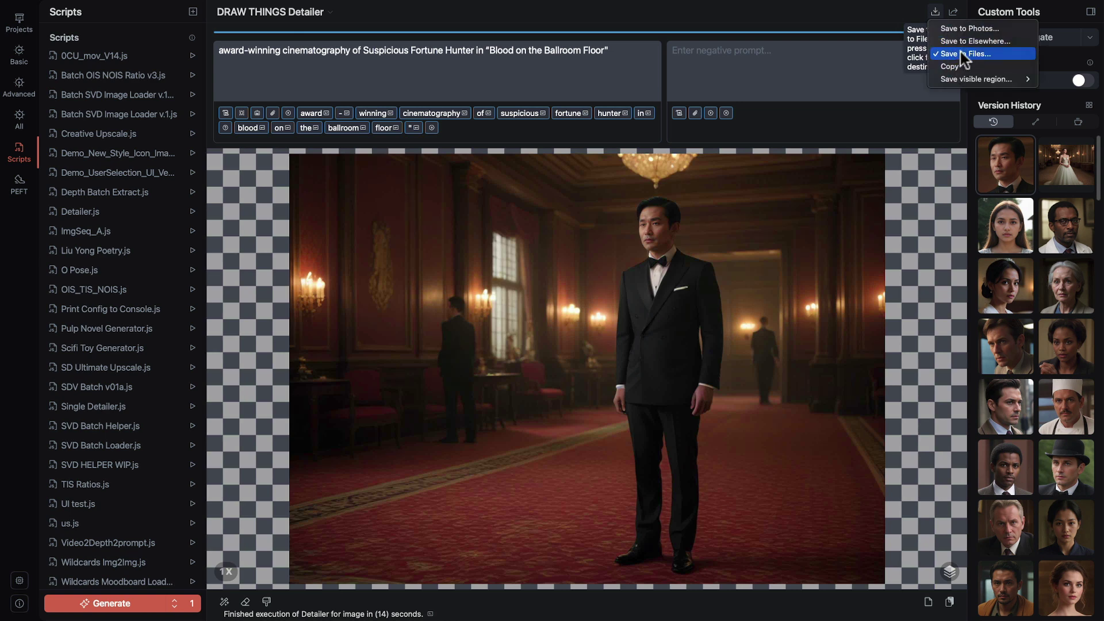
pyautogui.click(957, 67)
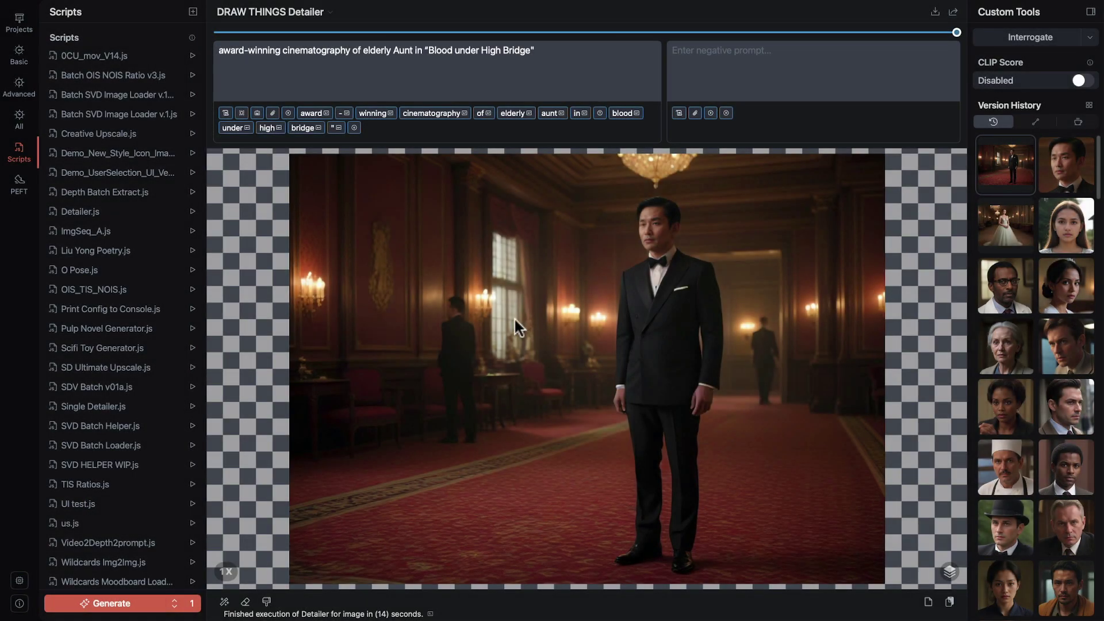
pyautogui.click(55, 214)
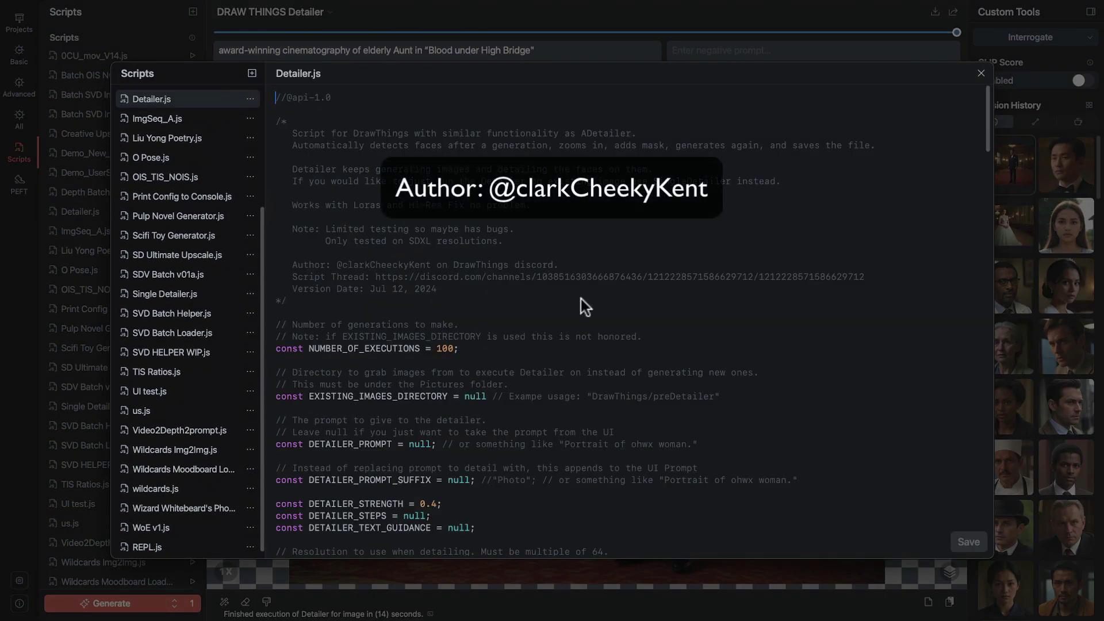
pyautogui.scroll(-5, 607, 337)
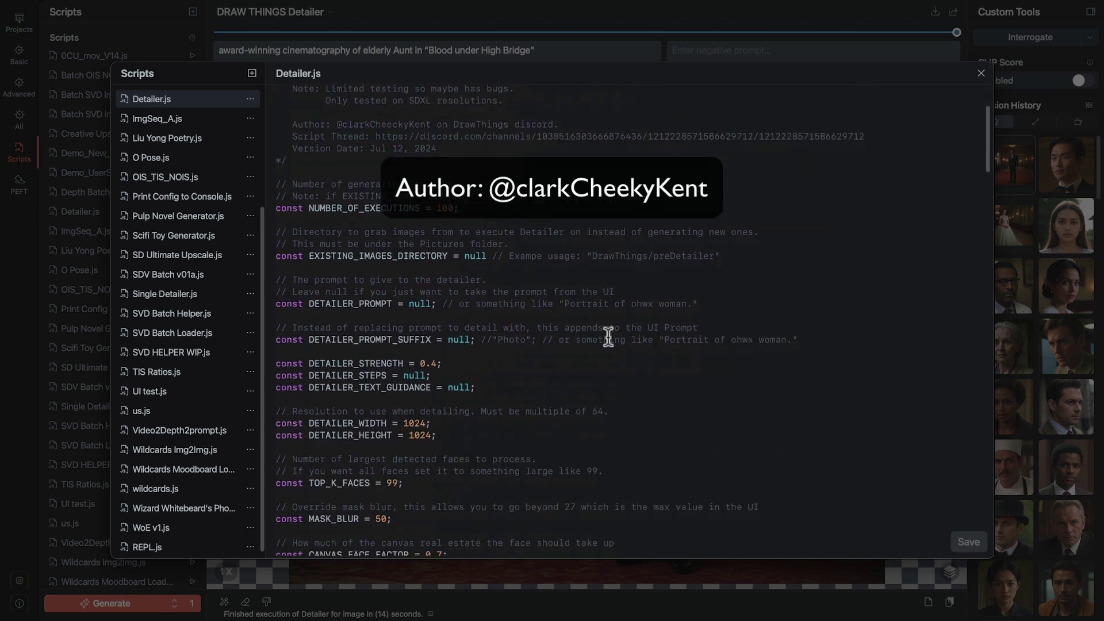
pyautogui.scroll(-3, 608, 337)
pyautogui.scroll(6, 608, 337)
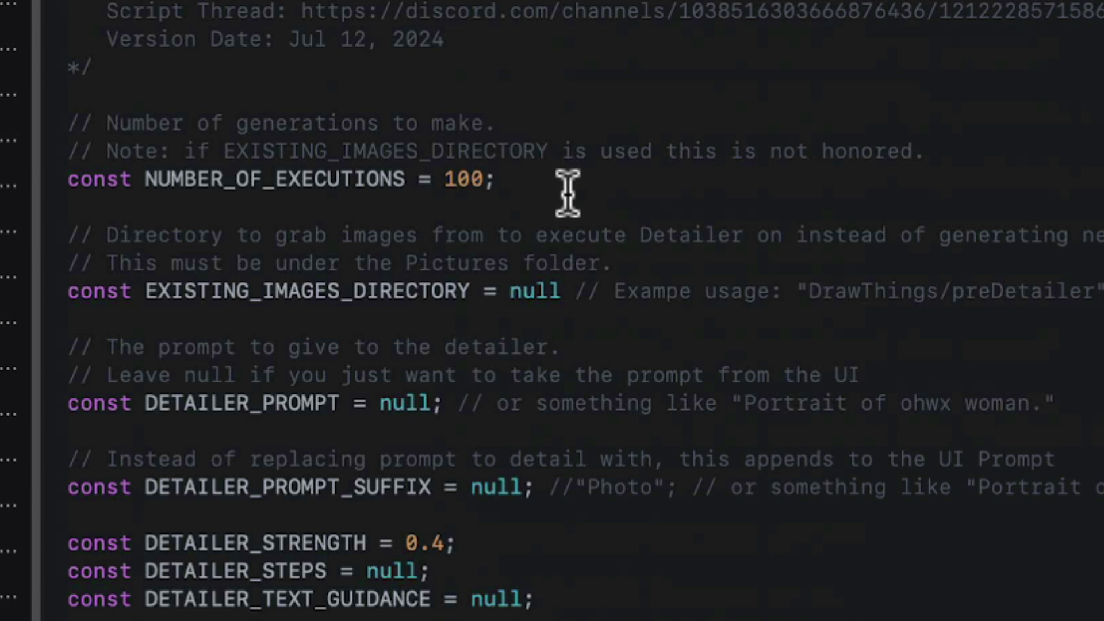
pyautogui.moveTo(537, 172); pyautogui.dragTo(428, 176)
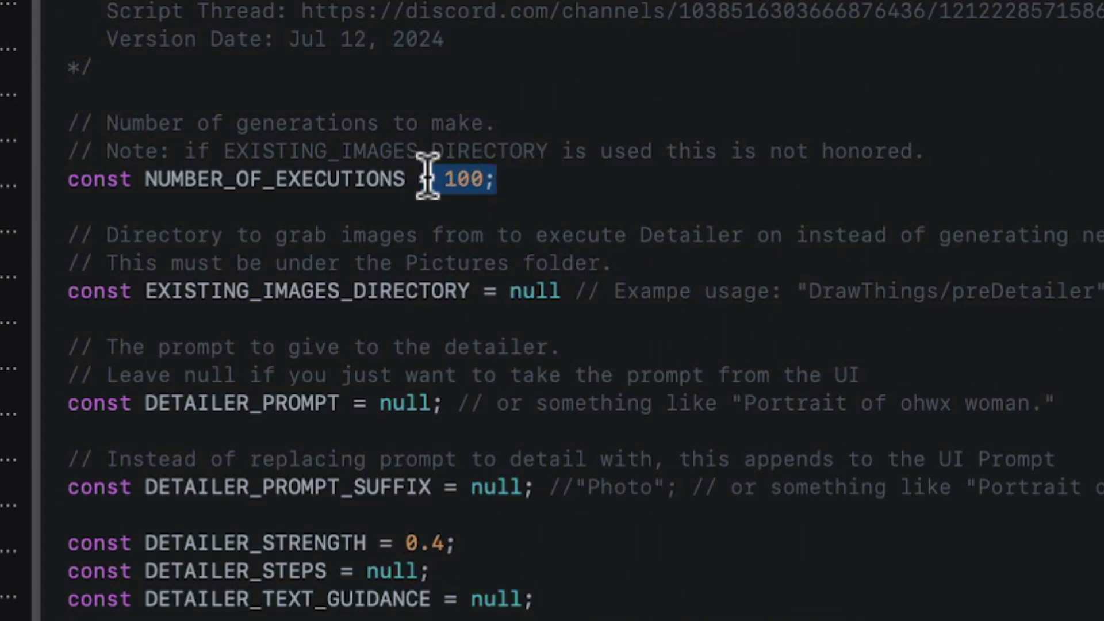
pyautogui.click(537, 178)
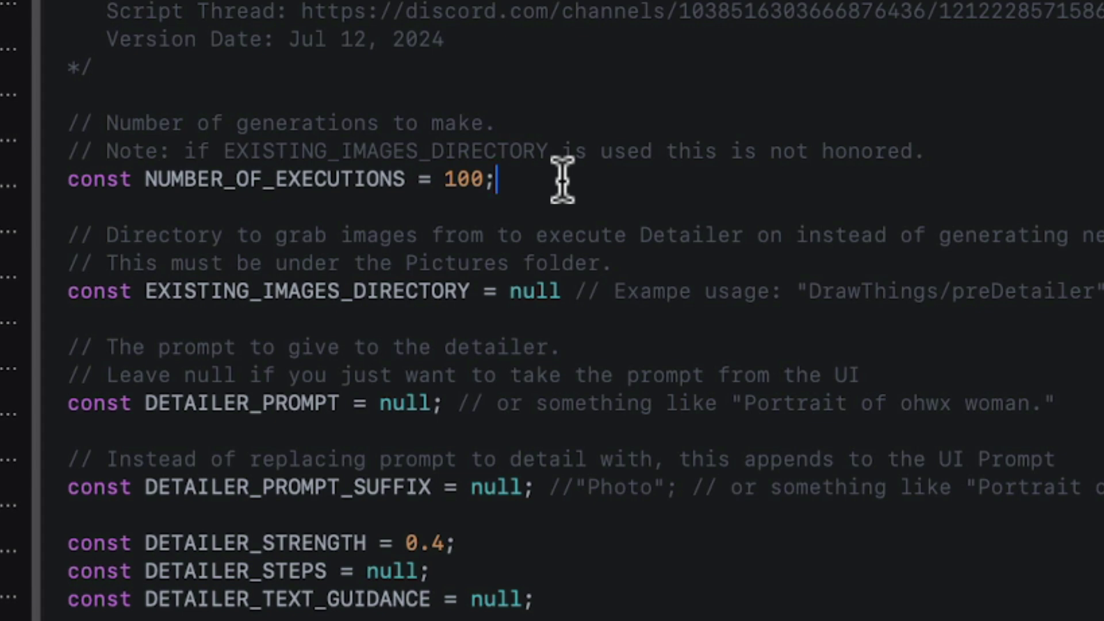
pyautogui.doubleClick(536, 288)
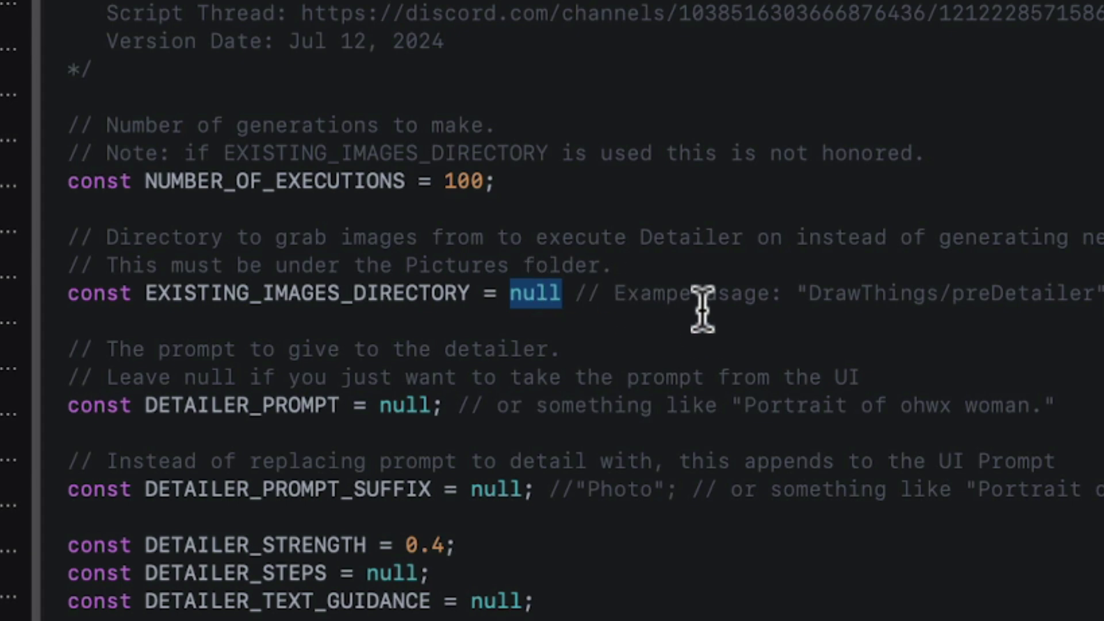
pyautogui.scroll(2, 1007, 325)
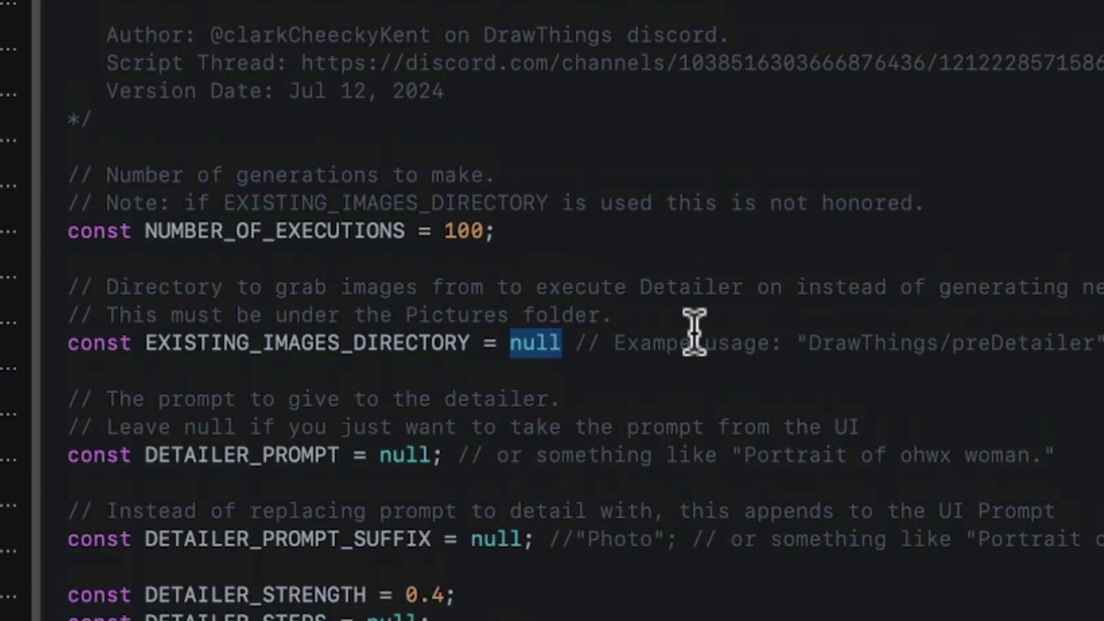
pyautogui.doubleClick(407, 455)
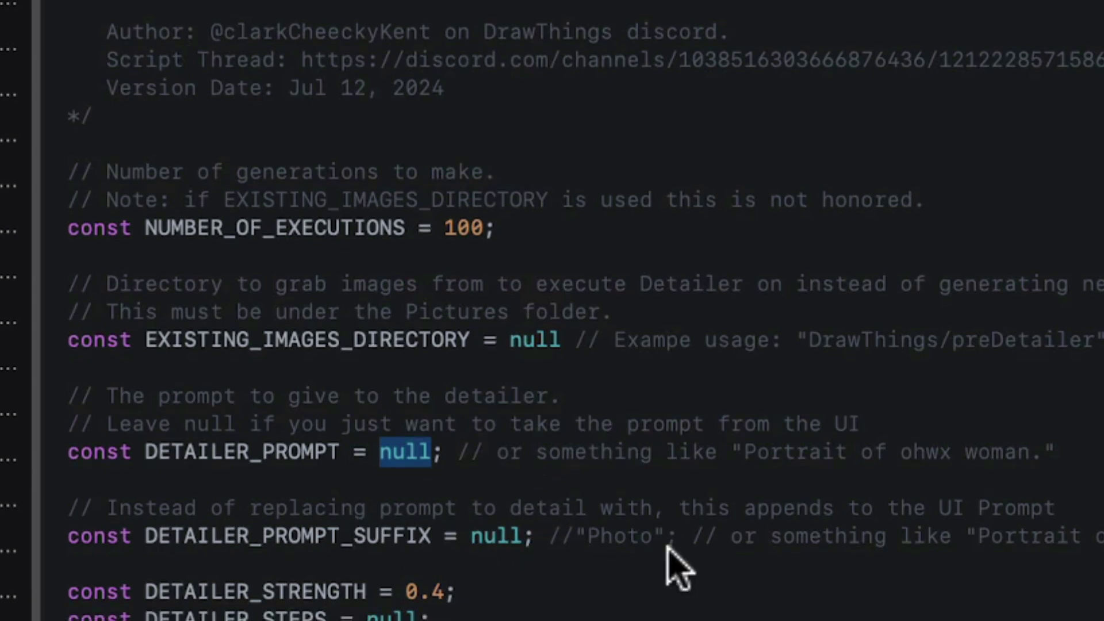
pyautogui.scroll(-5, 667, 561)
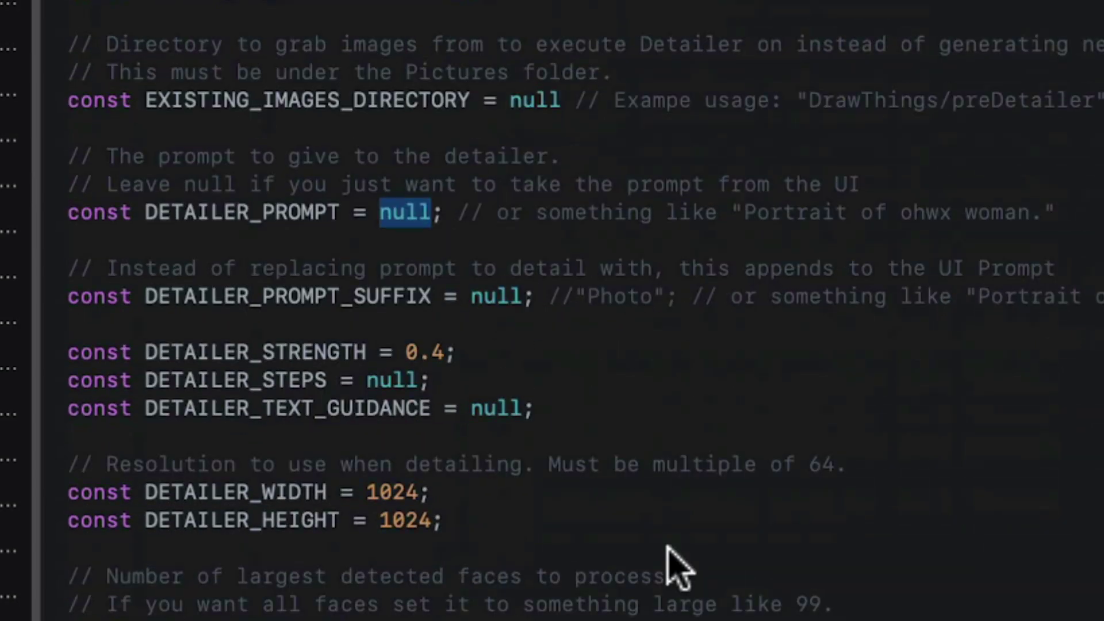
pyautogui.scroll(-5, 670, 561)
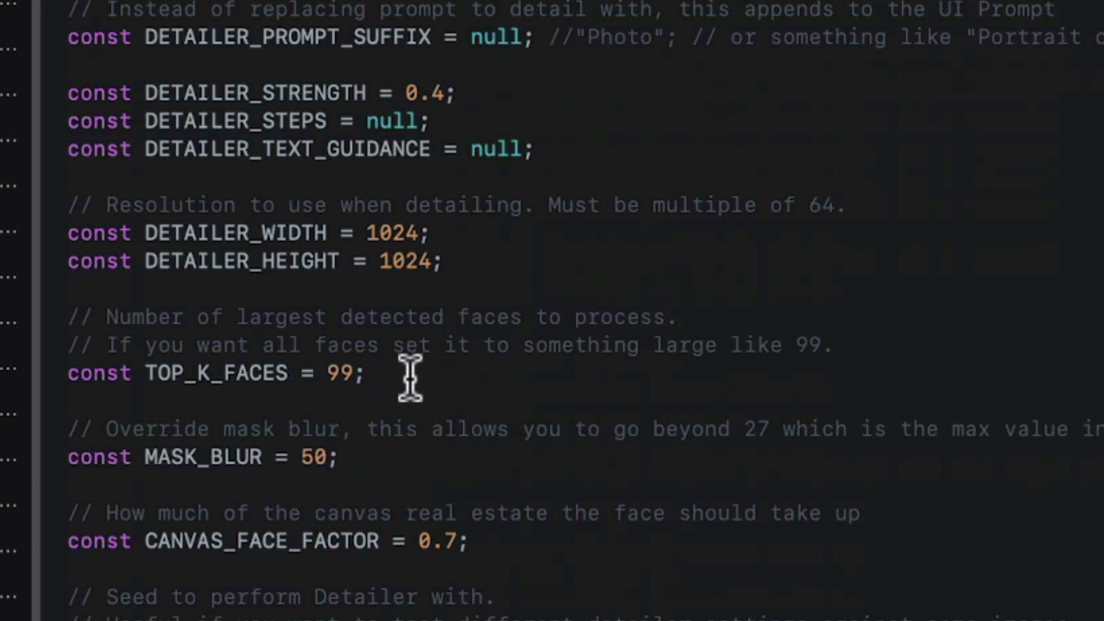
pyautogui.scroll(-5, 409, 377)
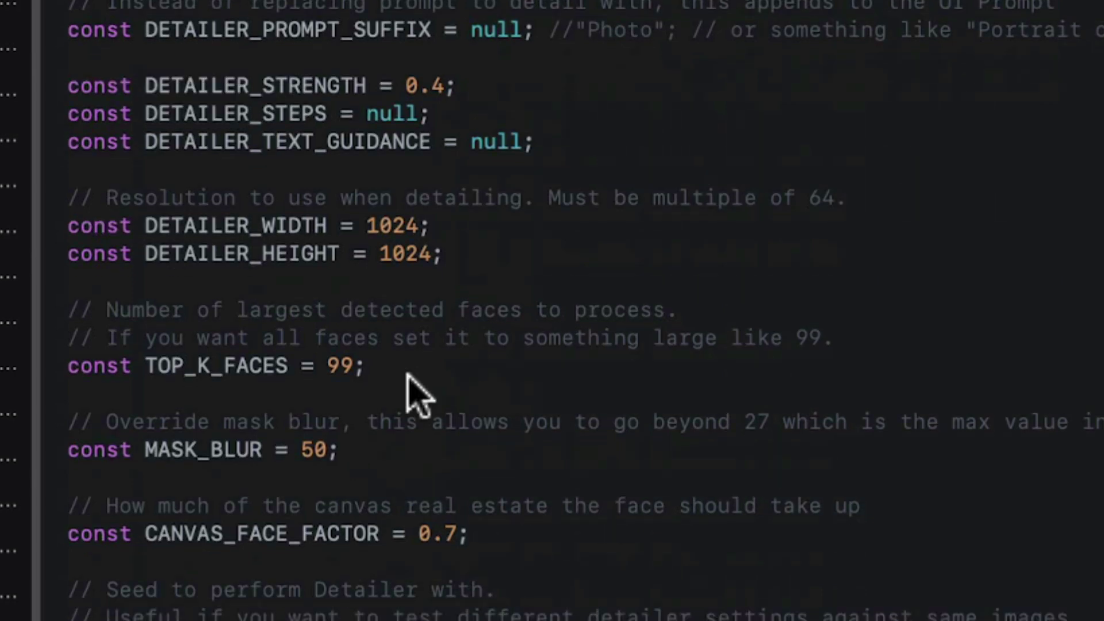
pyautogui.scroll(-4, 410, 377)
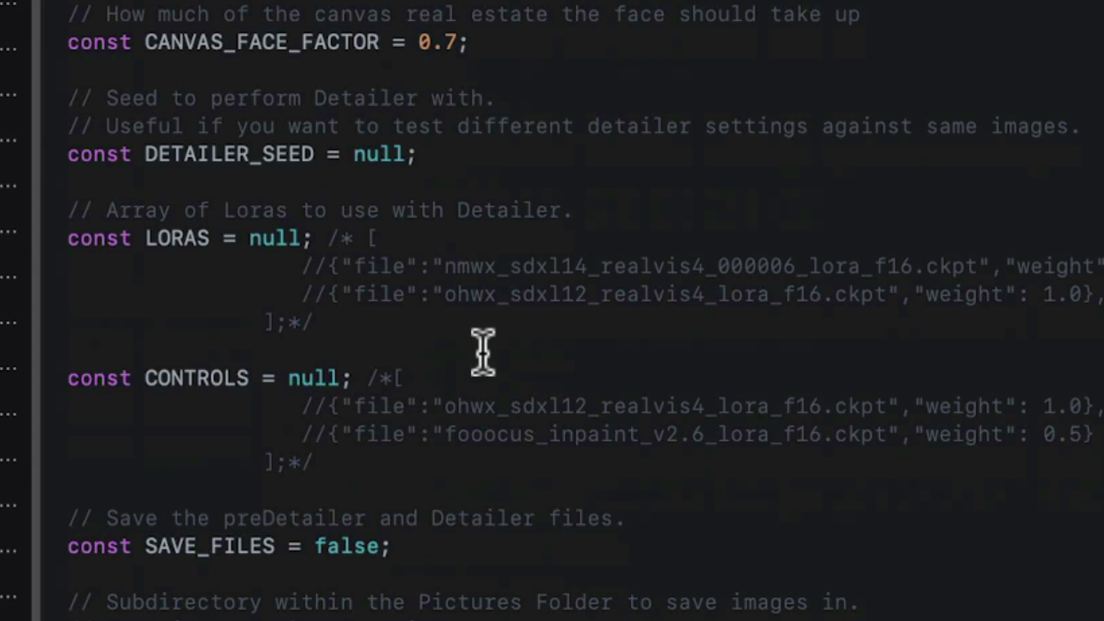
pyautogui.scroll(-1, 483, 352)
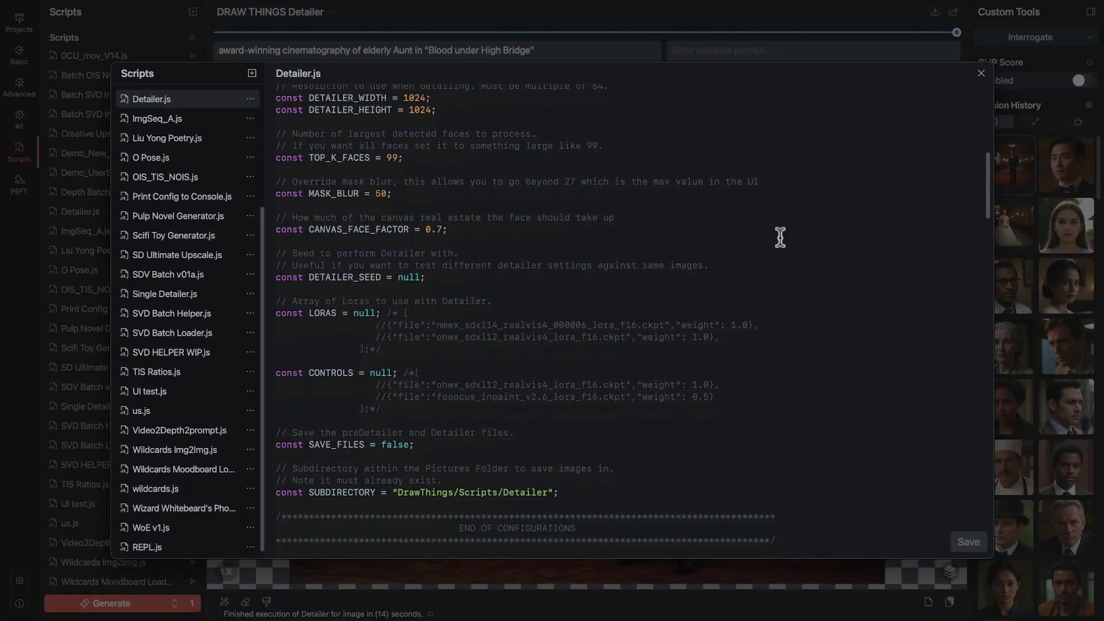
# Close Detailer.js and check the Javascript Console log for the 14-second run's mask blur 50 override
pyautogui.click(982, 73)
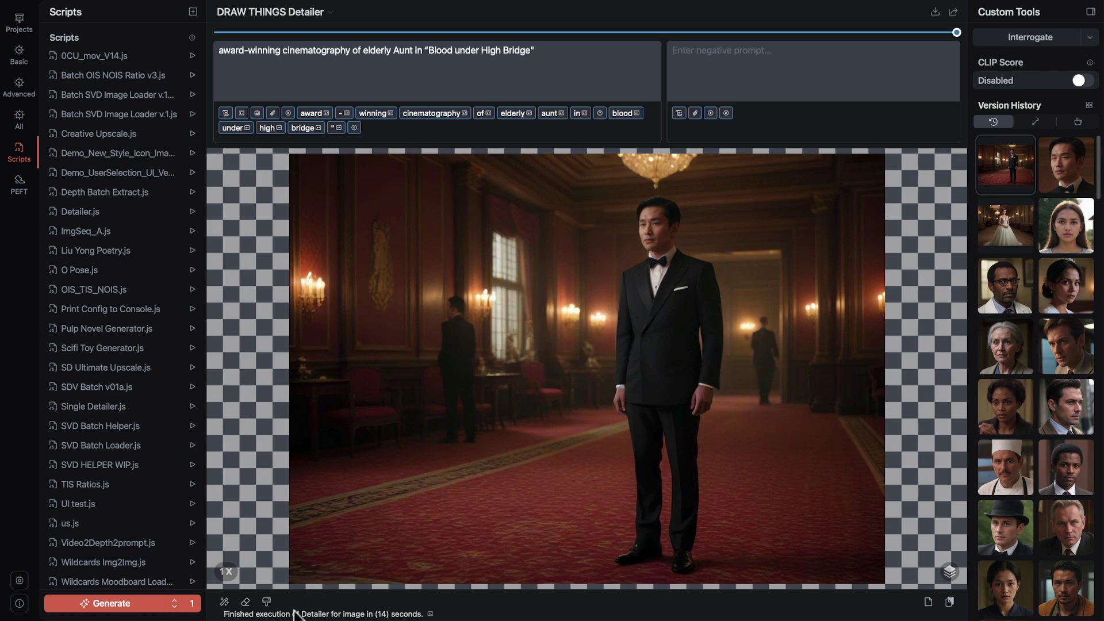
pyautogui.click(349, 613)
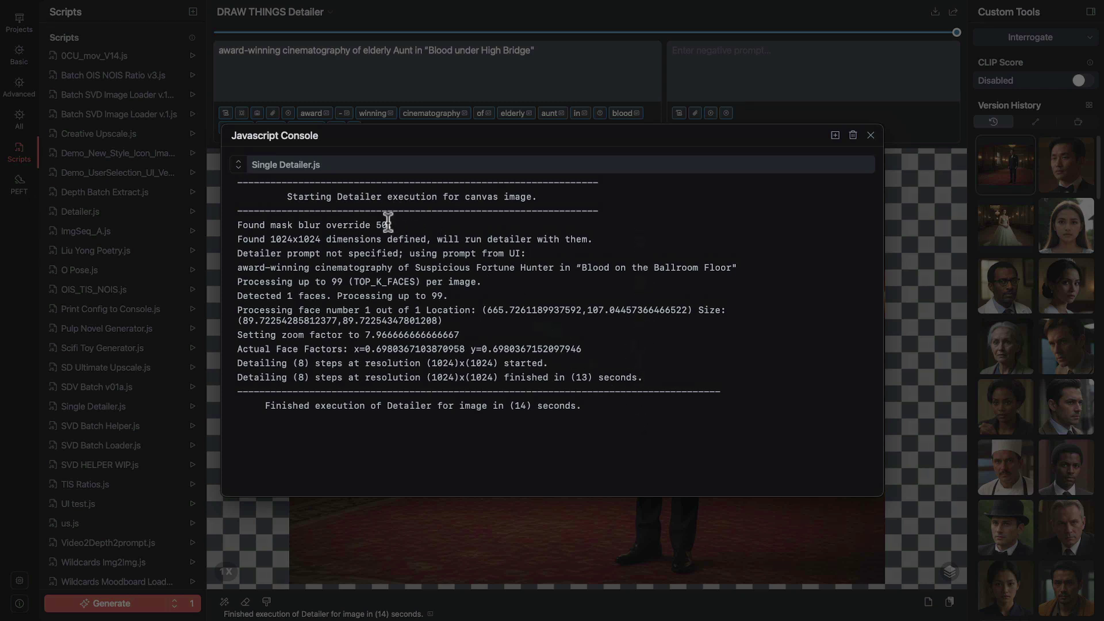
pyautogui.moveTo(384, 222)
pyautogui.mouseDown()
pyautogui.moveTo(374, 223)
pyautogui.moveTo(402, 224)
pyautogui.mouseUp()
pyautogui.click(870, 136)
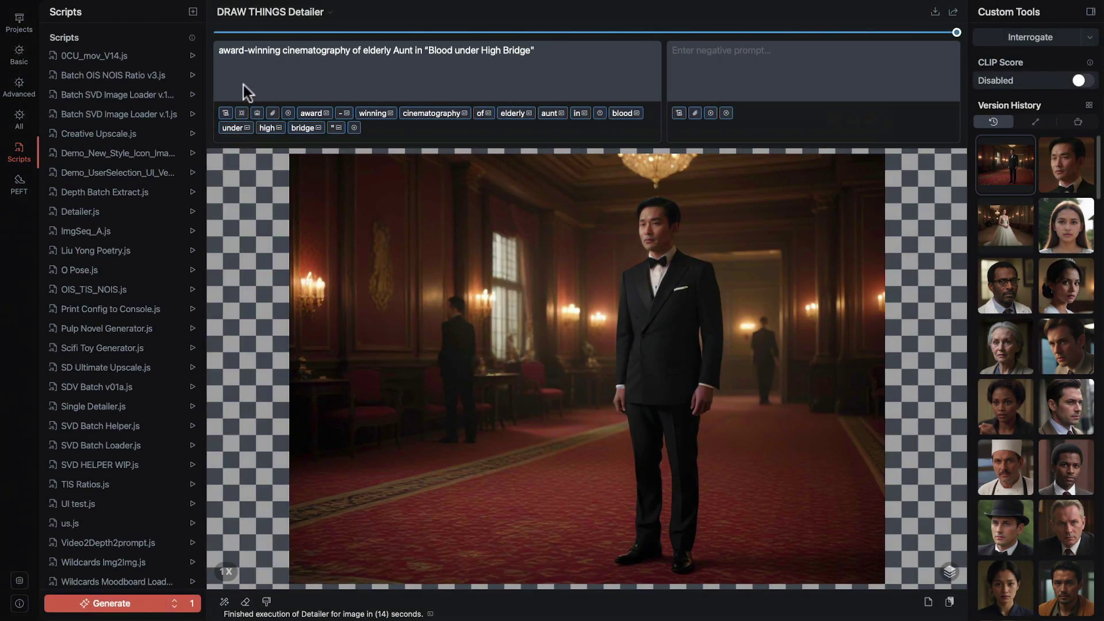
# Raise Mask Blur in the Advanced settings from 0 to about 15
pyautogui.click(20, 89)
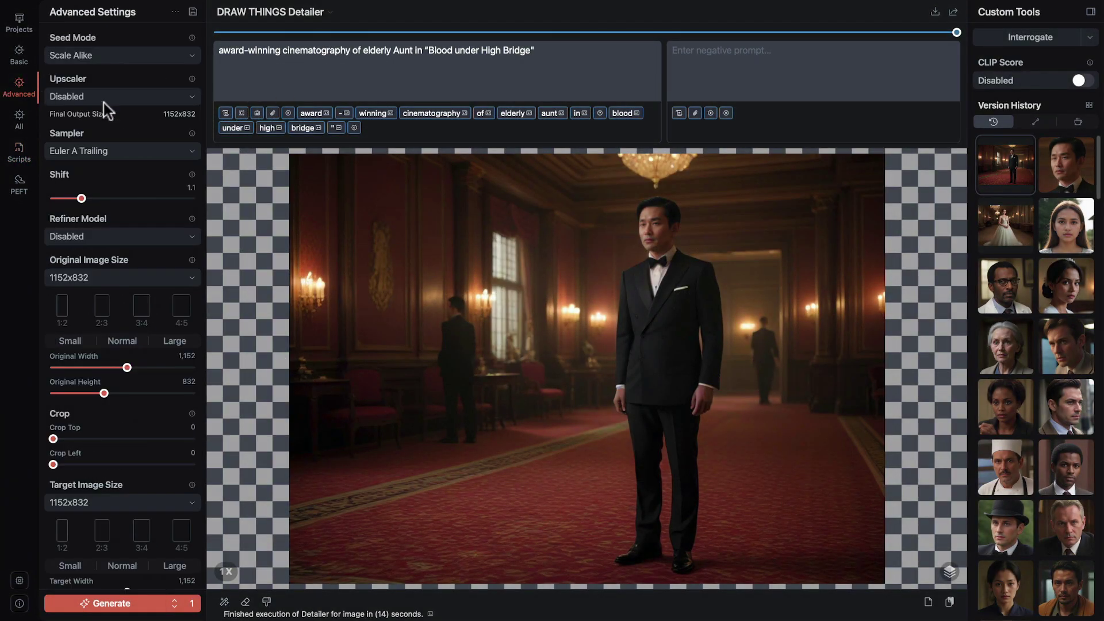
pyautogui.scroll(-20, 103, 105)
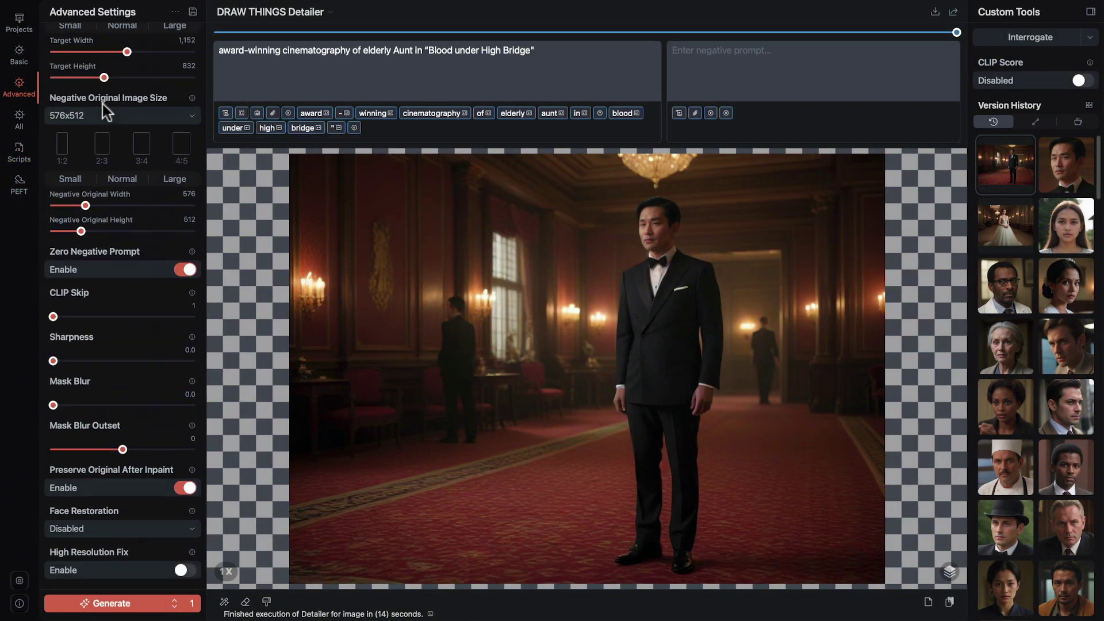
pyautogui.scroll(2, 102, 104)
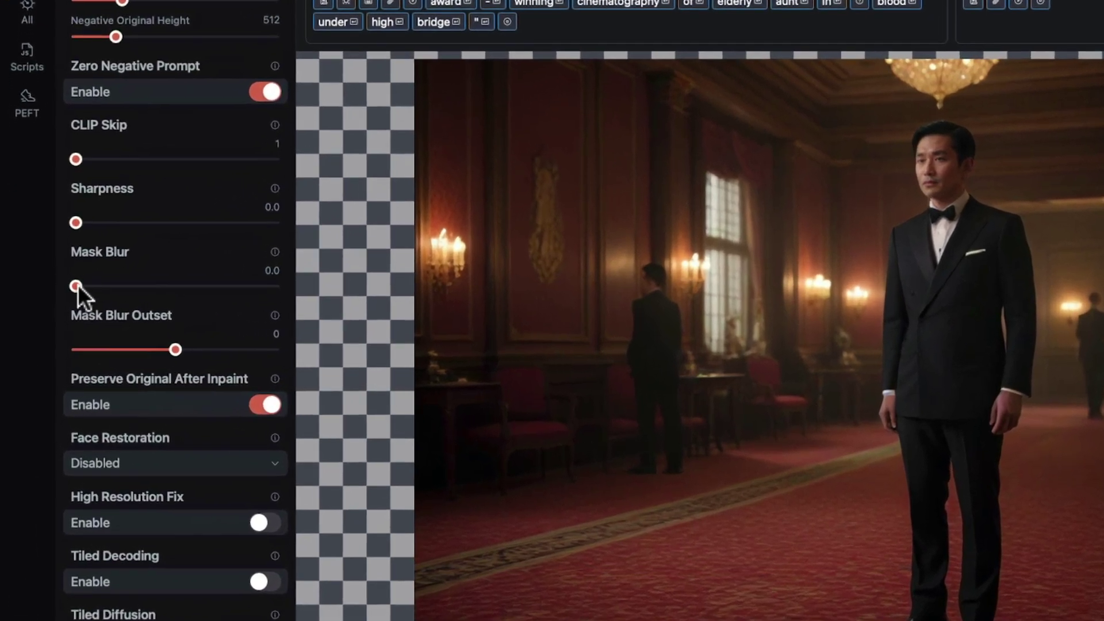
pyautogui.moveTo(62, 301); pyautogui.dragTo(233, 305)
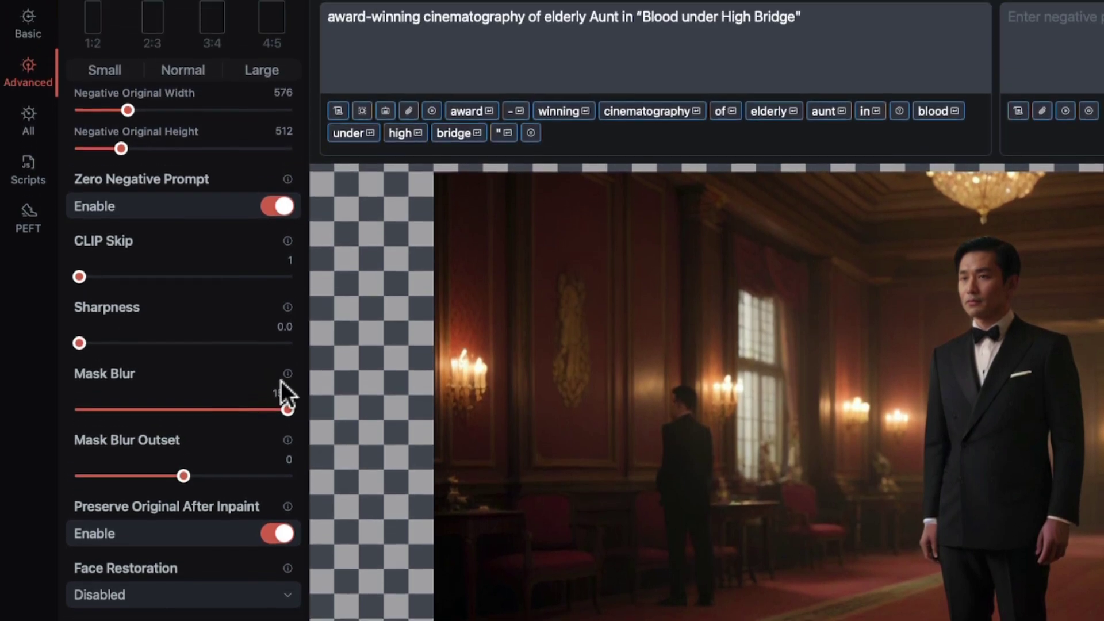
pyautogui.scroll(10, 196, 270)
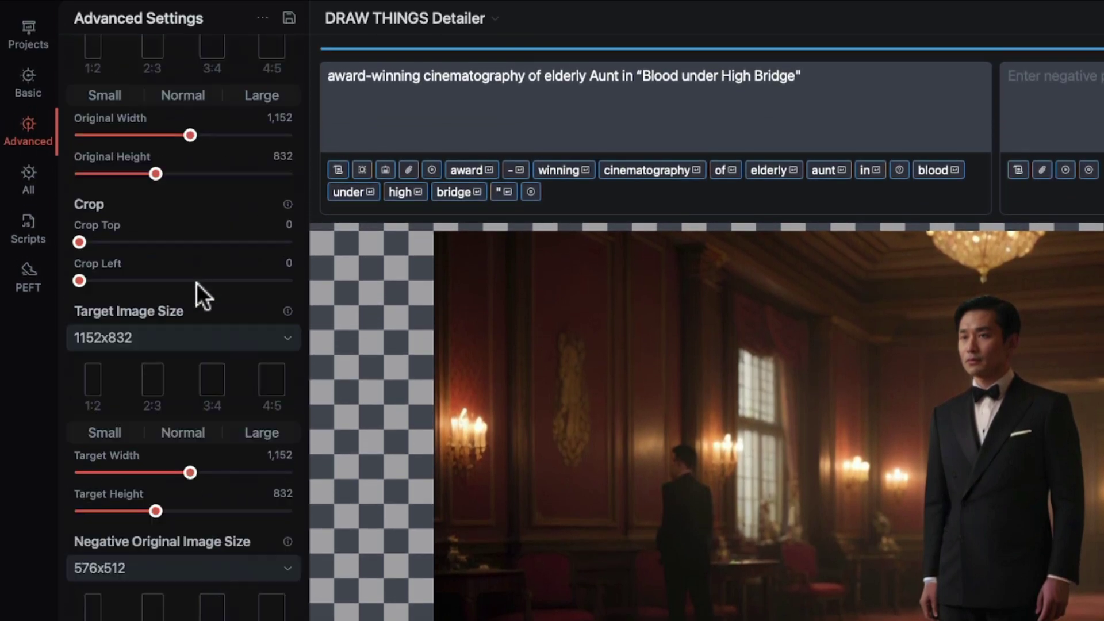
# In the settings JSON note, change maskBlur from 15 to 50 and select the whole configuration
pyautogui.click(264, 17)
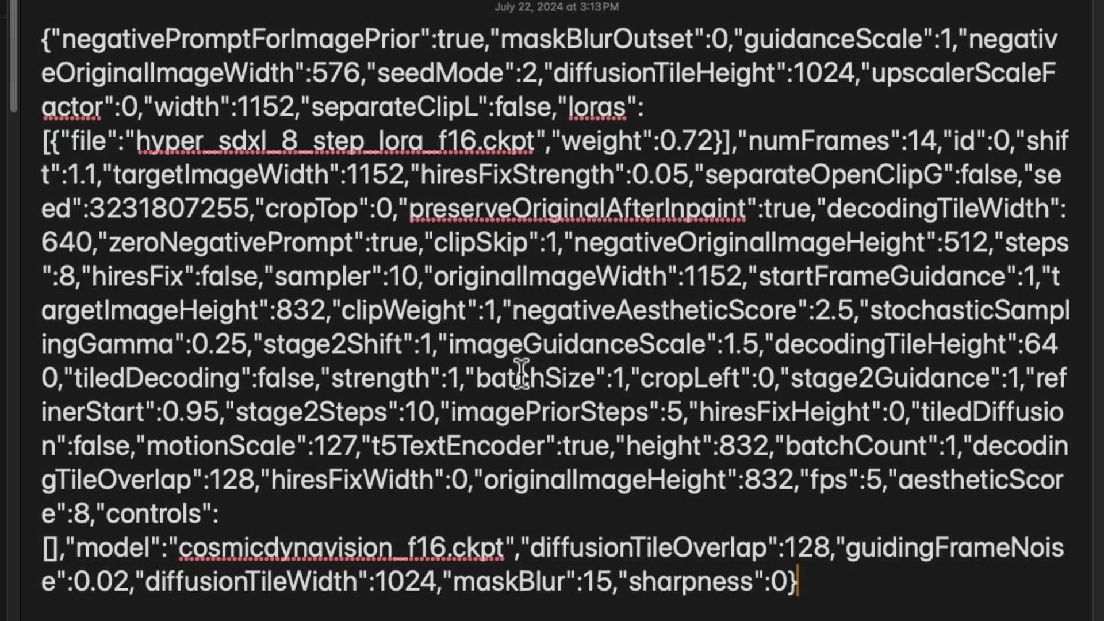
pyautogui.click(453, 582)
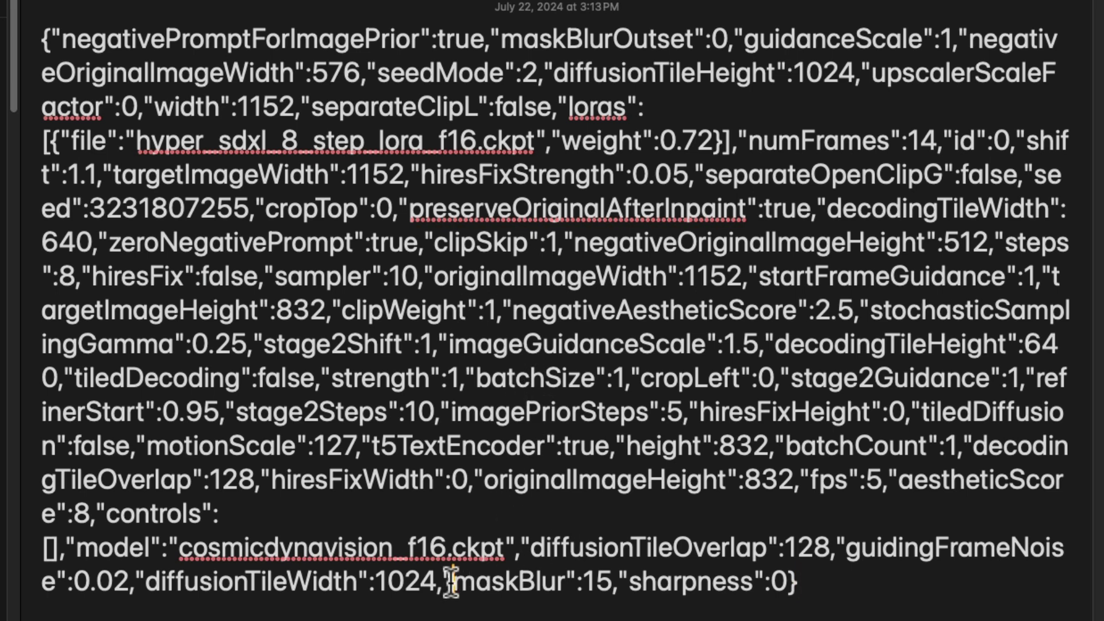
pyautogui.moveTo(453, 582); pyautogui.dragTo(611, 584)
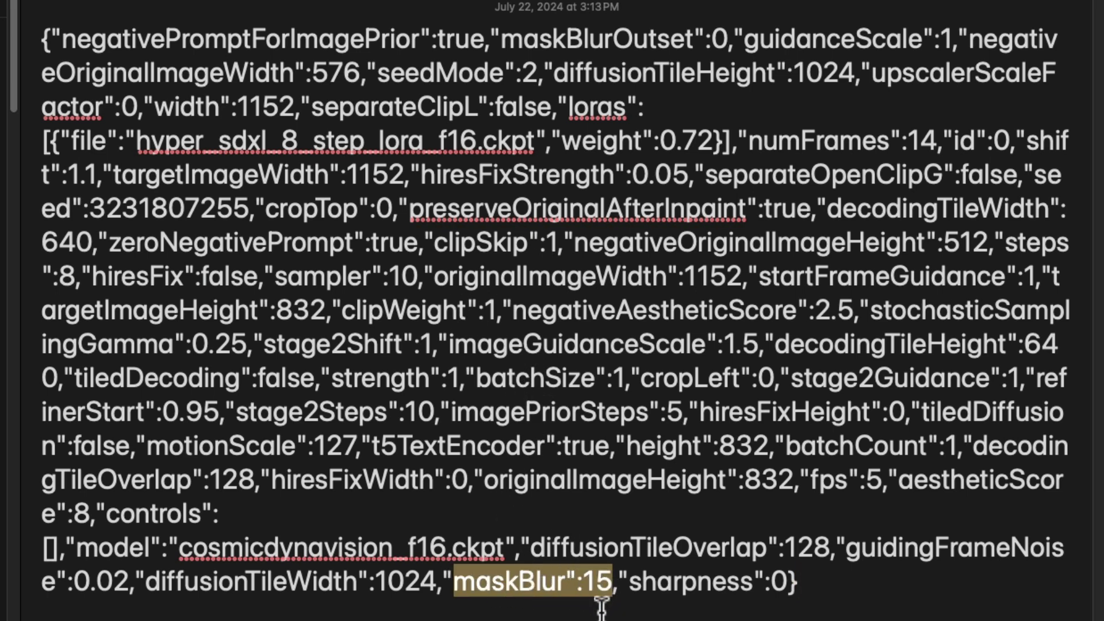
pyautogui.click(601, 598)
pyautogui.doubleClick(597, 587)
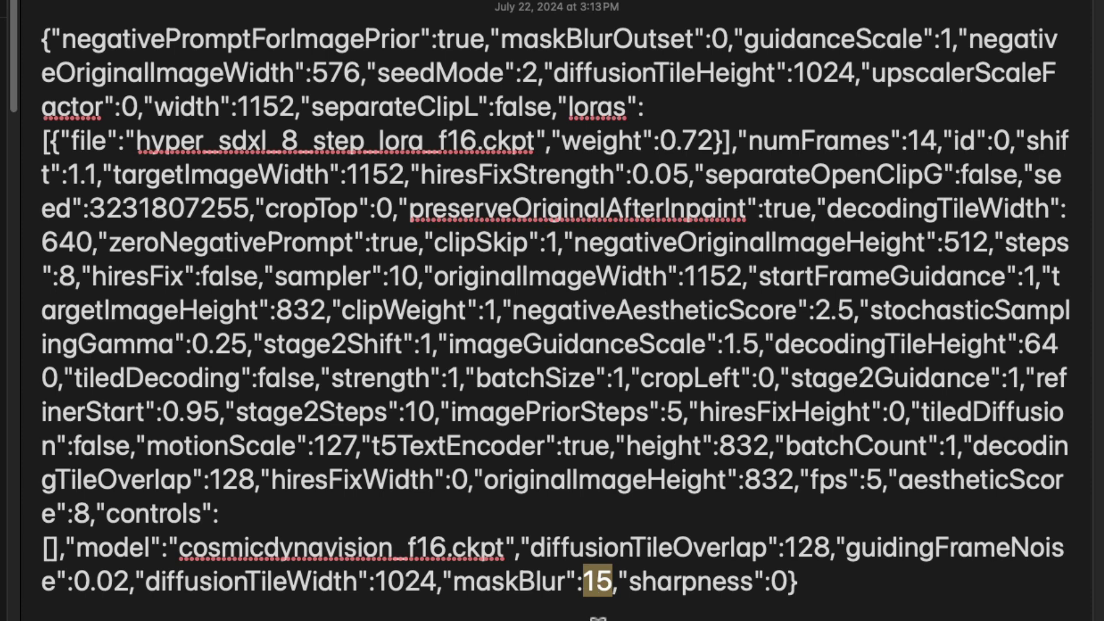
pyautogui.write('50')
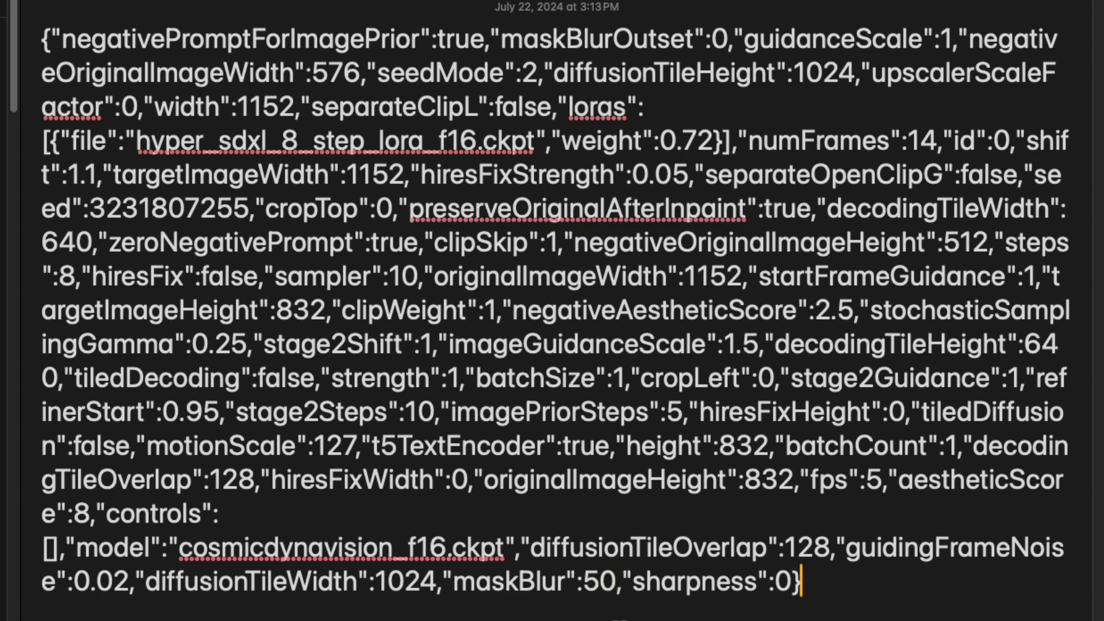
pyautogui.moveTo(833, 604); pyautogui.dragTo(3, 29)
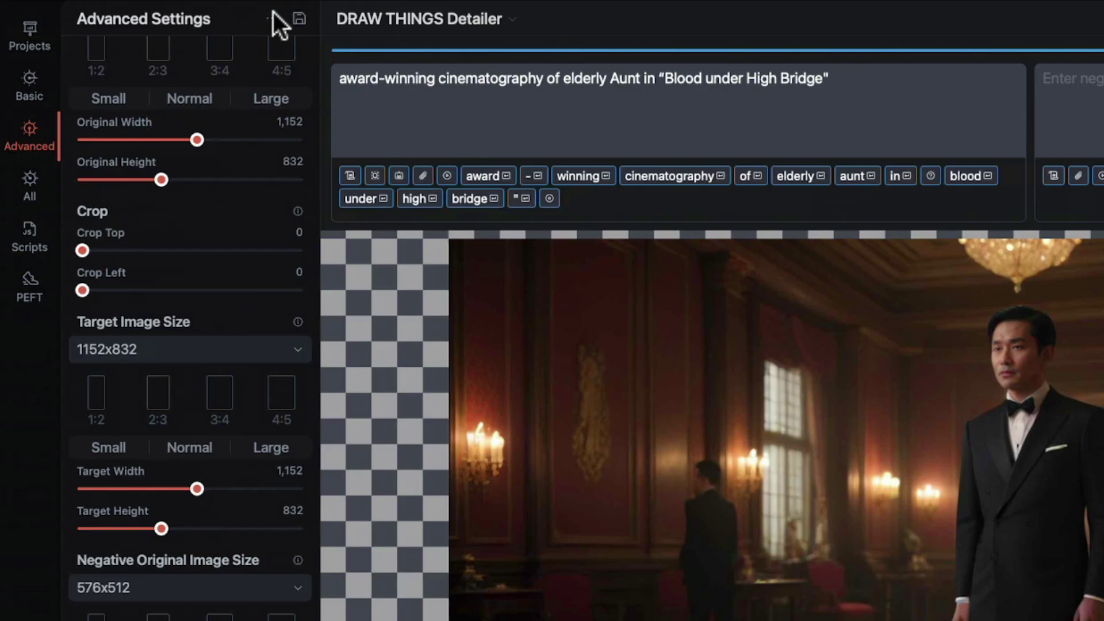
# Paste the edited configuration so Mask Blur is 50, then lower Mask Blur Outset to -50
pyautogui.click(273, 17)
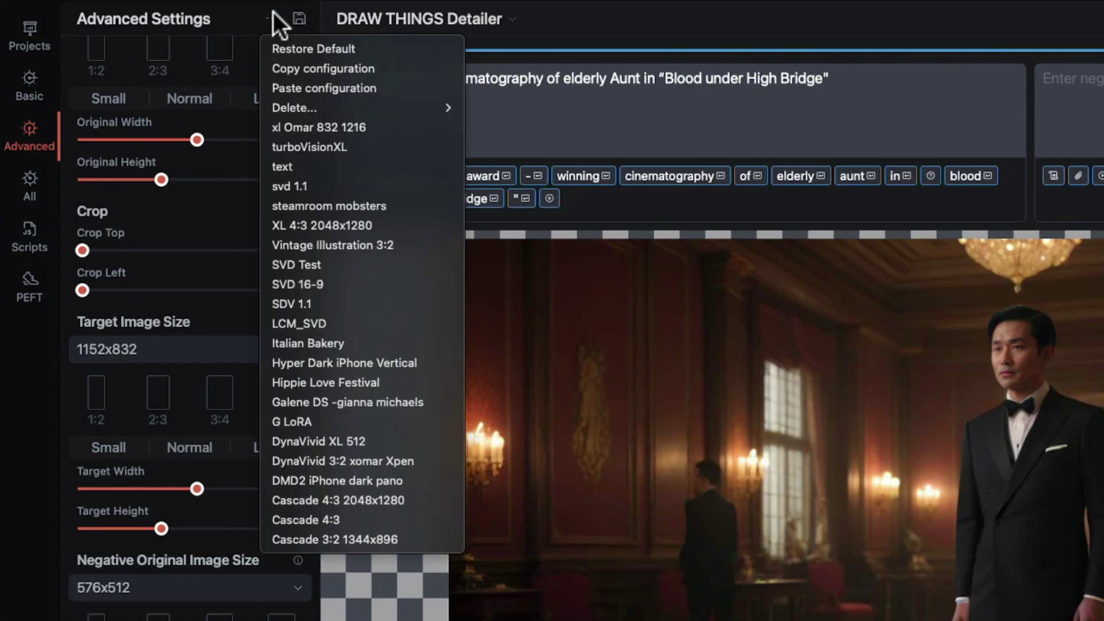
pyautogui.click(382, 87)
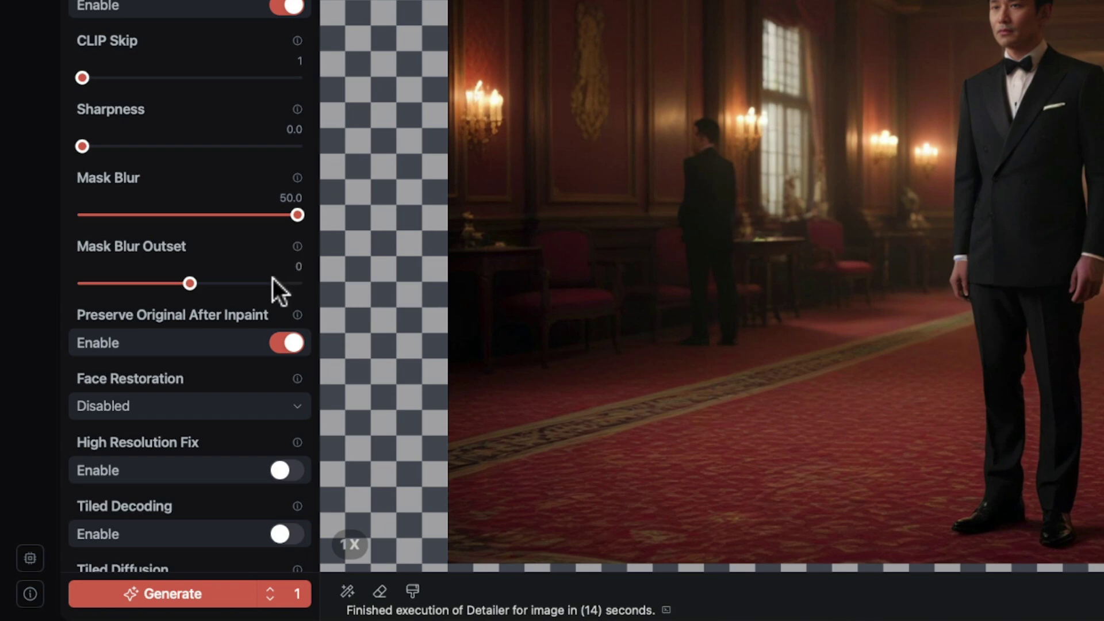
pyautogui.moveTo(188, 284); pyautogui.dragTo(133, 284)
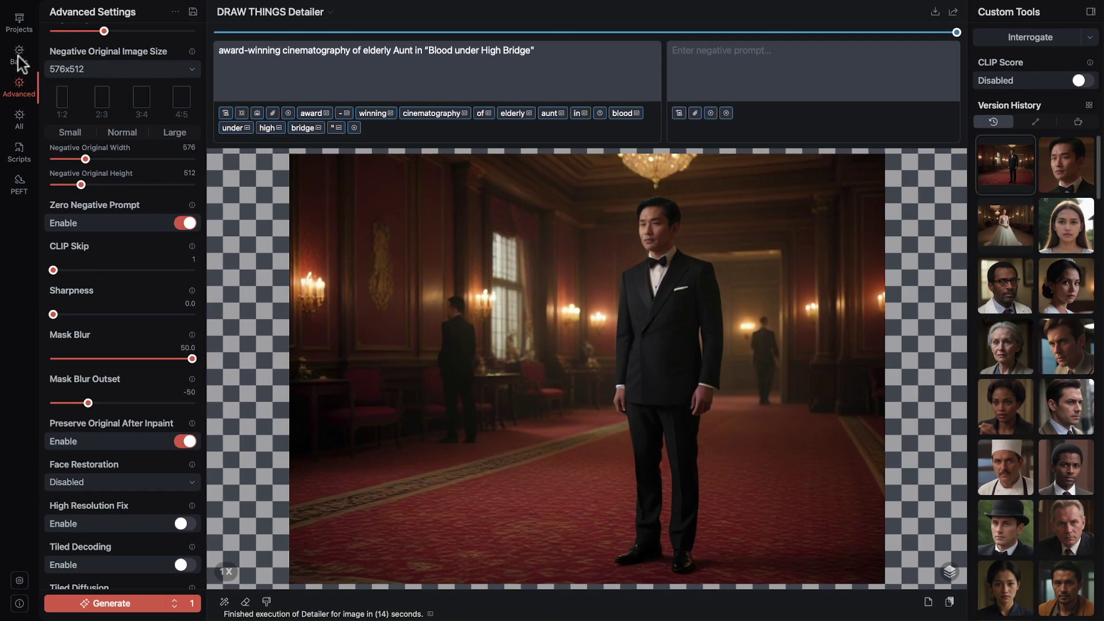
# Switch to Image to Image at 40% strength with a square 1:1 1024x1024 size
pyautogui.click(21, 57)
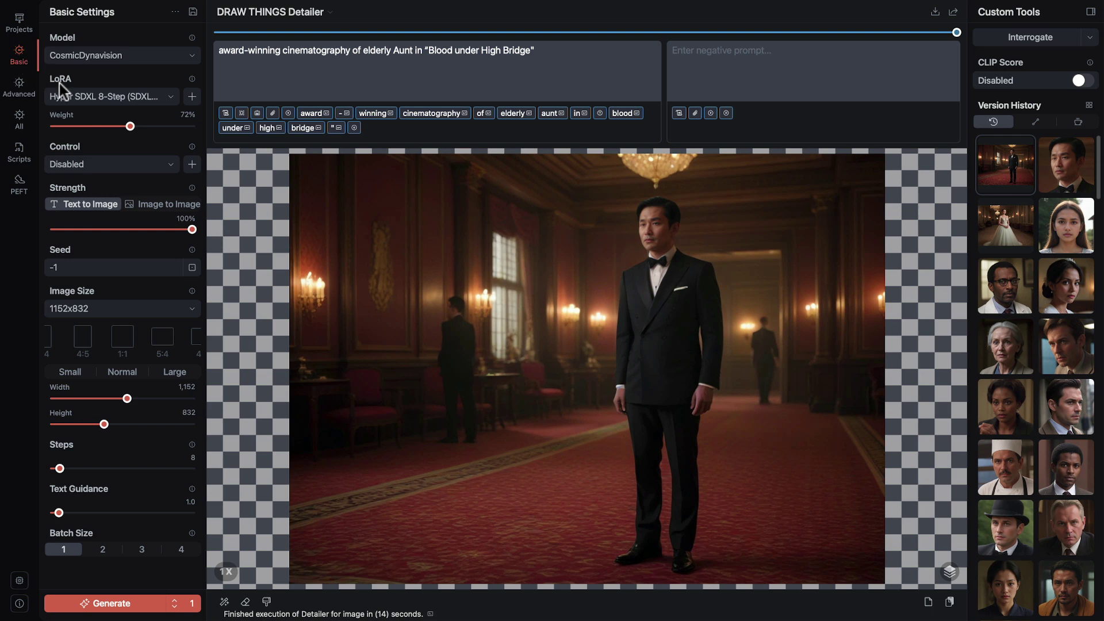
pyautogui.click(163, 205)
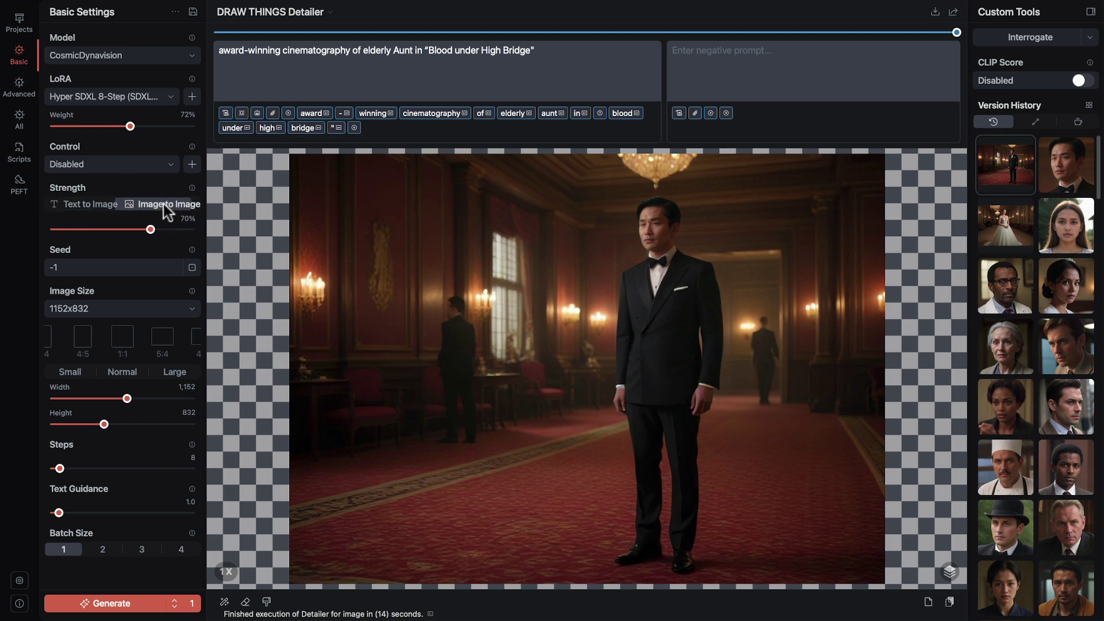
pyautogui.moveTo(155, 229); pyautogui.dragTo(119, 230)
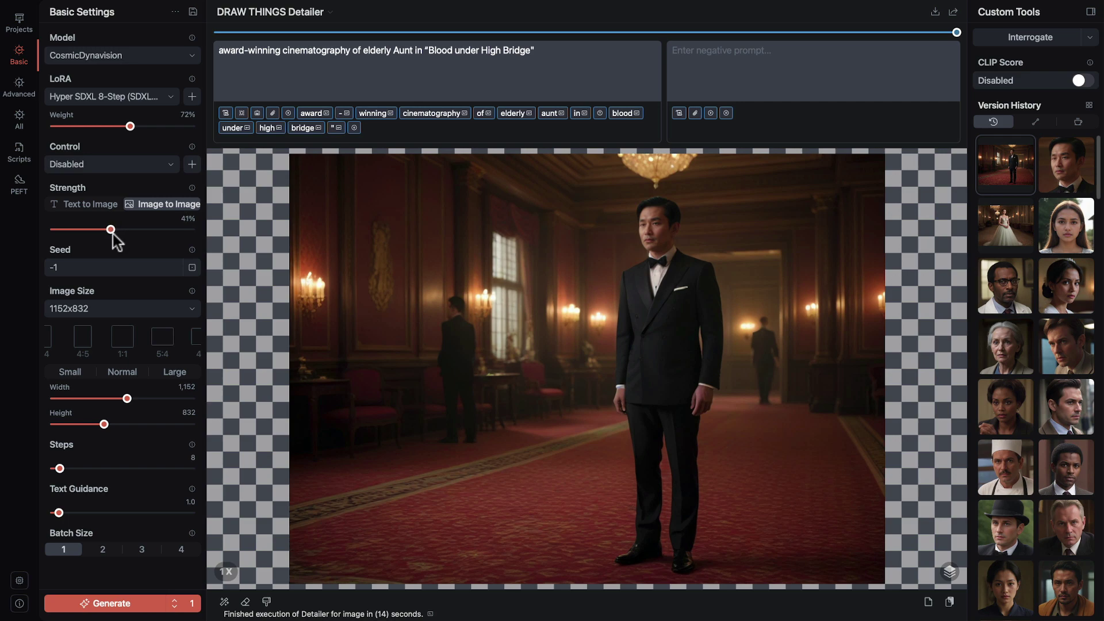
pyautogui.click(126, 340)
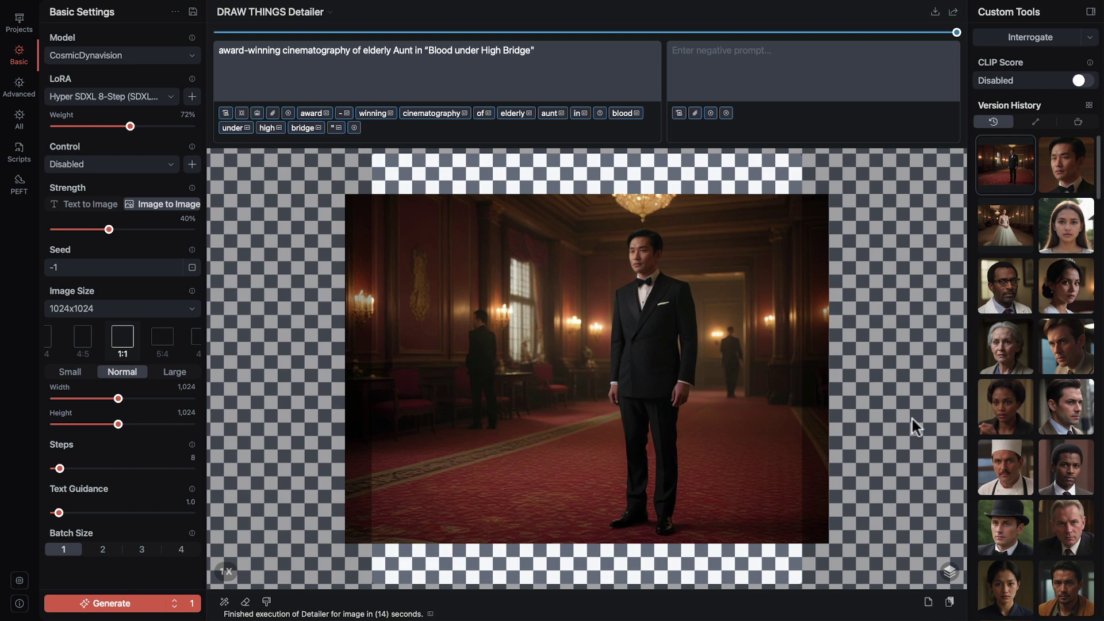
# Zoom and pan the canvas to inspect the detailed man's face and jacket
pyautogui.scroll(-3, 674, 305)
pyautogui.scroll(6, 675, 307)
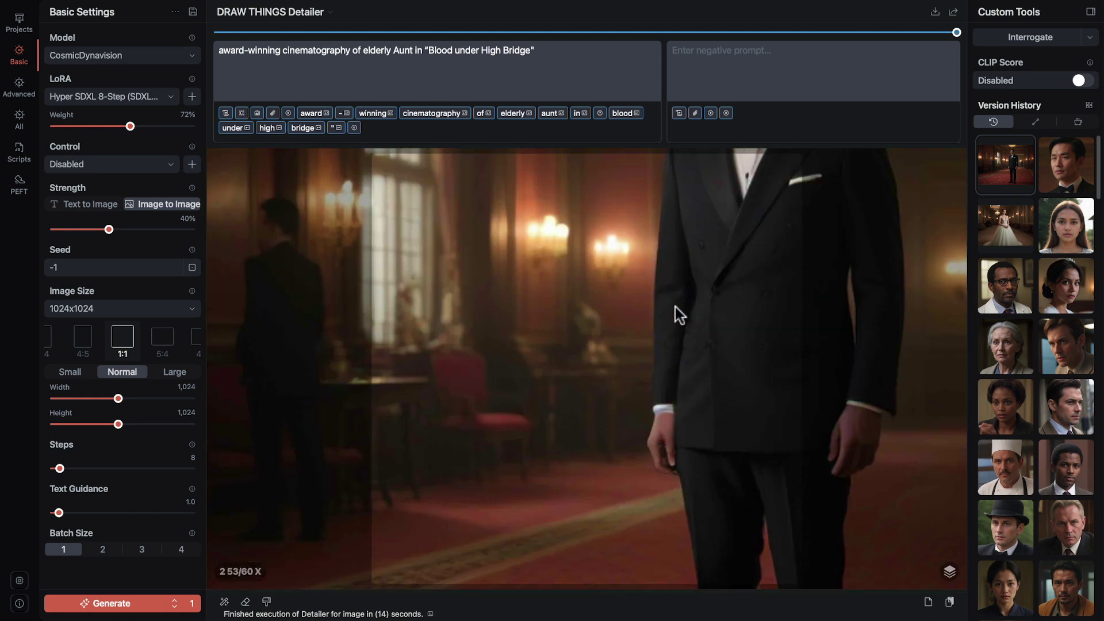
pyautogui.moveTo(716, 247); pyautogui.dragTo(625, 372)
pyautogui.scroll(-3, 625, 372)
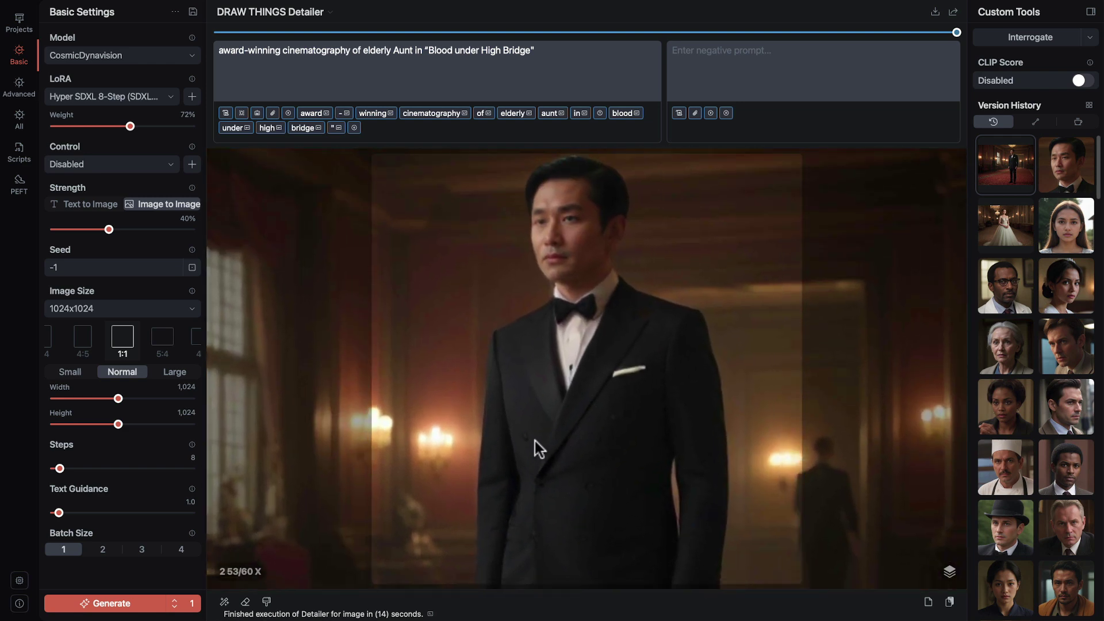
pyautogui.scroll(3, 453, 377)
pyautogui.hscroll(-10, 572, 343)
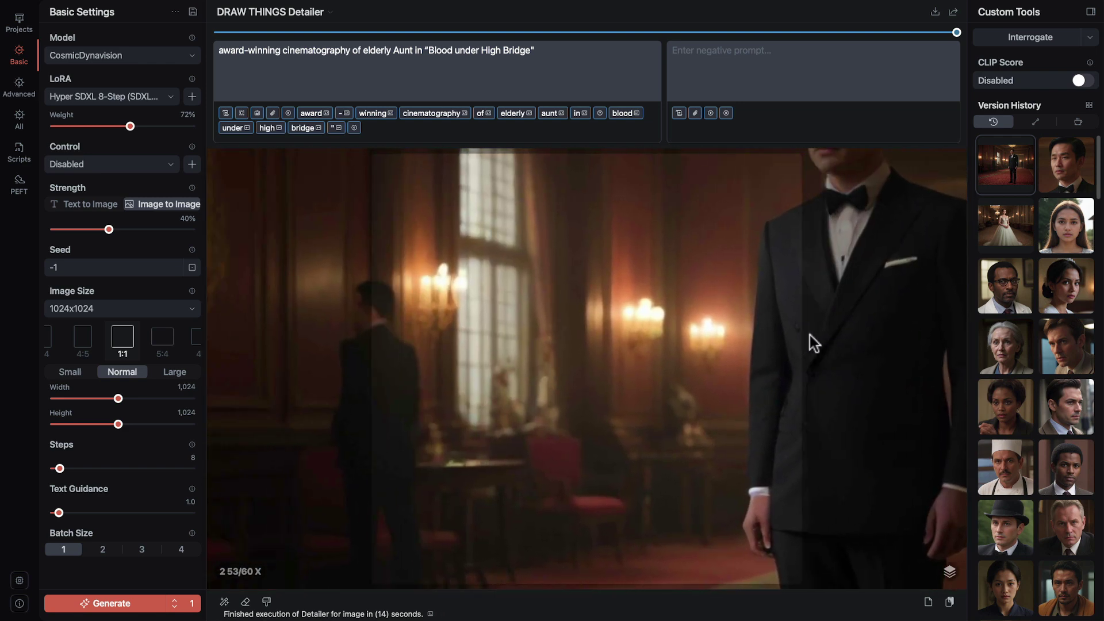
pyautogui.hscroll(-10, 726, 342)
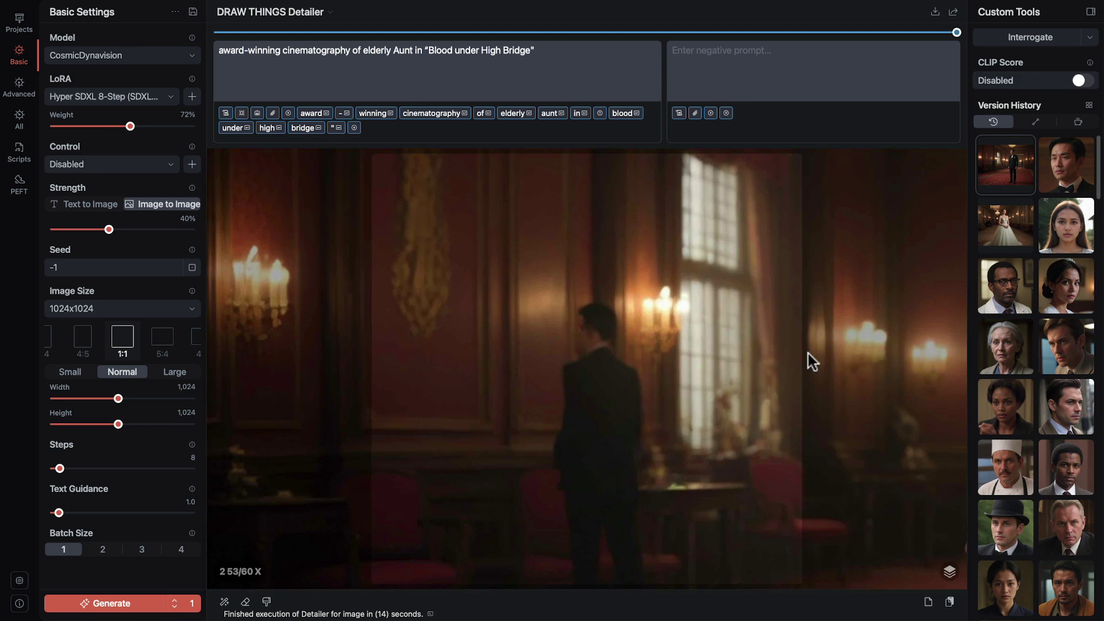
pyautogui.moveTo(802, 378); pyautogui.dragTo(323, 439)
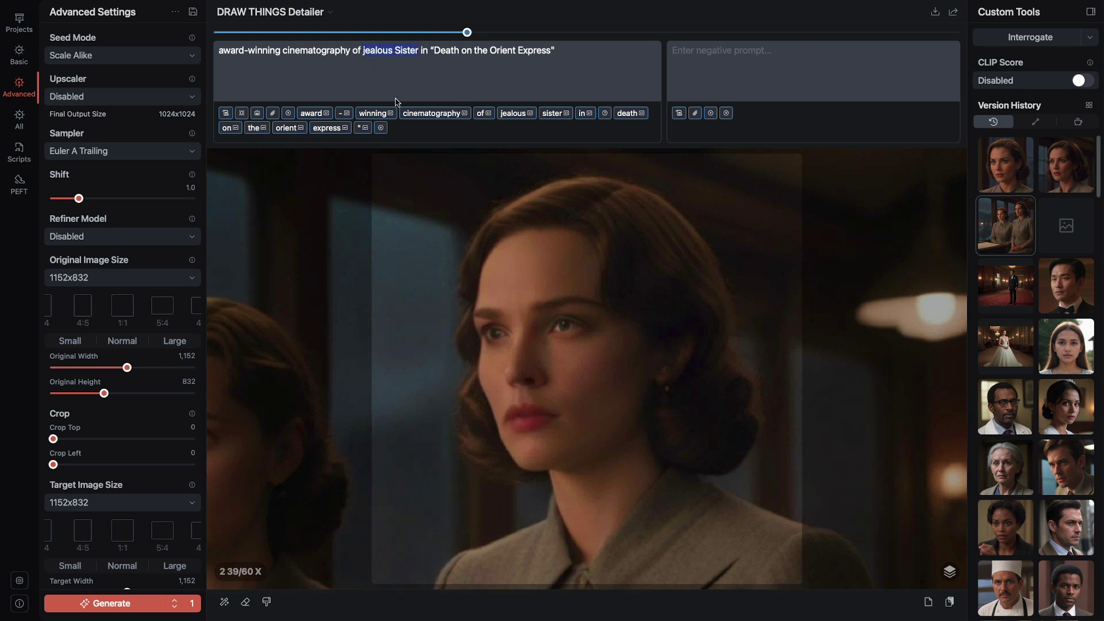
# Generate with the prompt subject as a French actress, then again as an American actress
pyautogui.write('French actress Jeanette ')
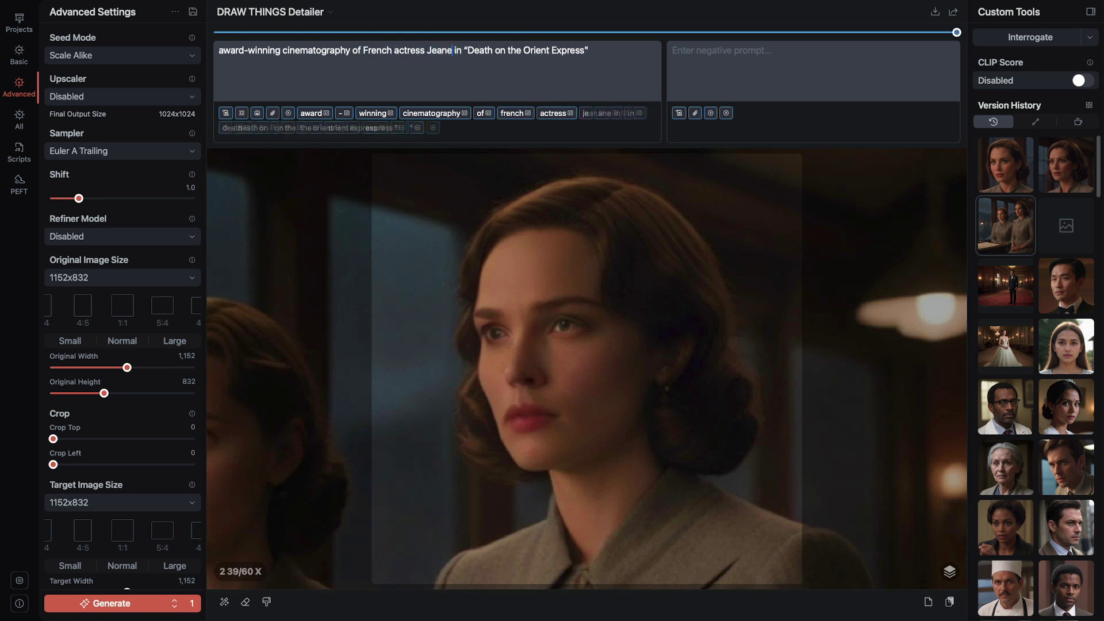
pyautogui.write('Duprois')
pyautogui.click(490, 51)
pyautogui.press('BackSpace')
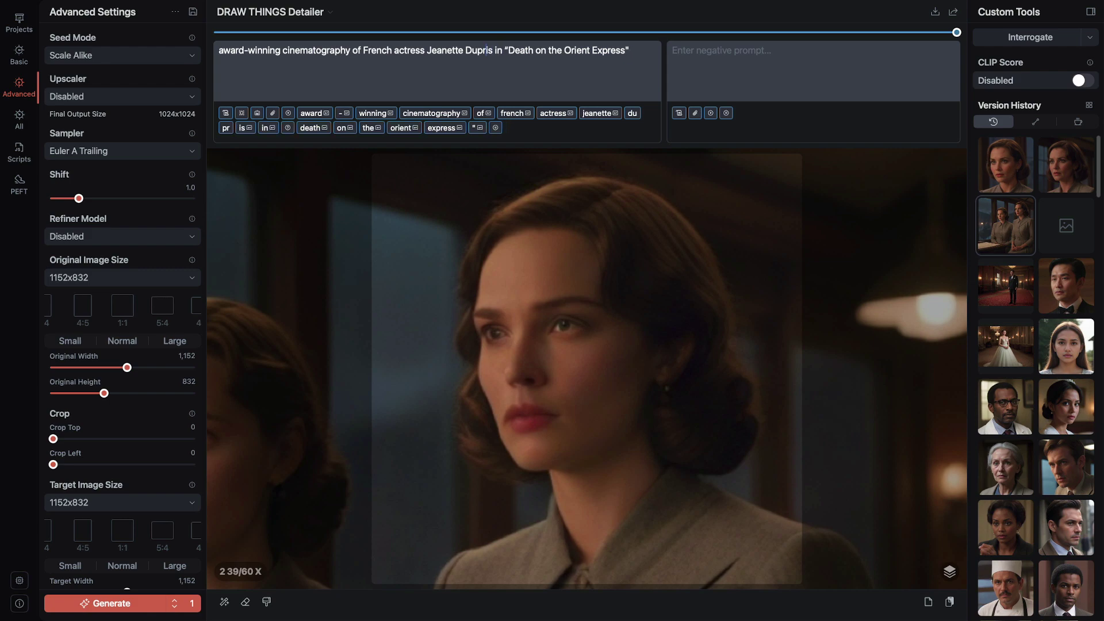
pyautogui.click(142, 605)
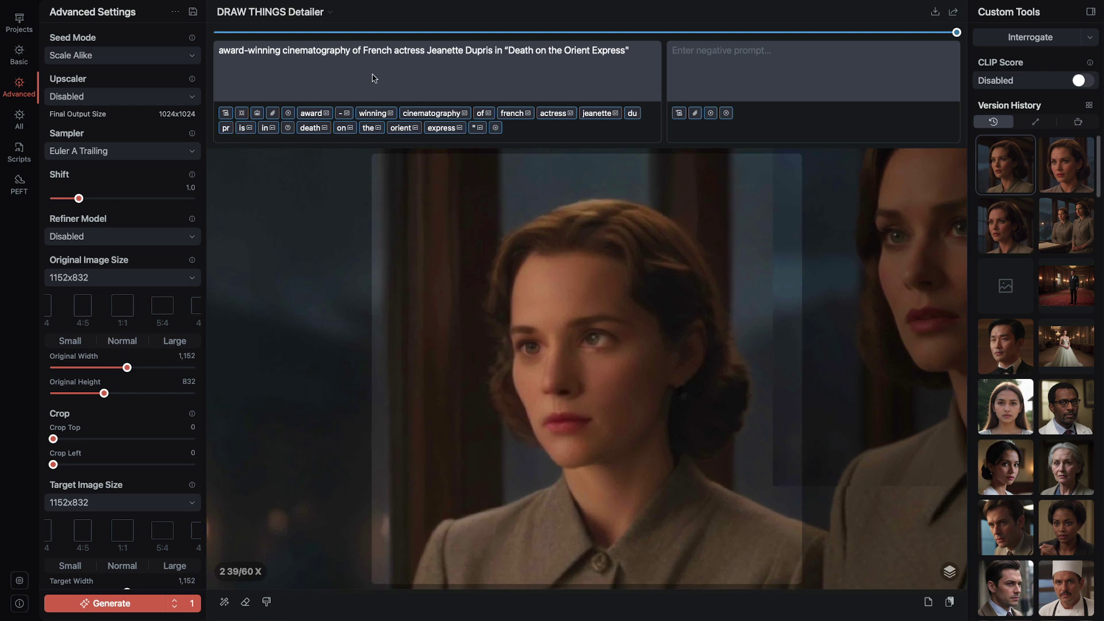
pyautogui.write('American actress J')
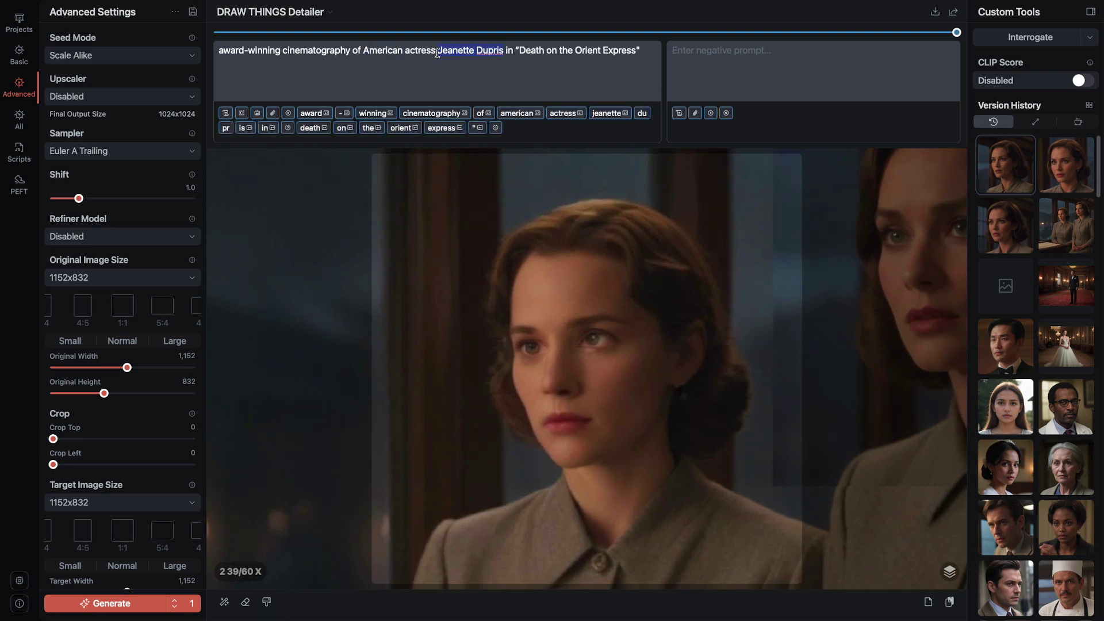
pyautogui.write('Betty Smith')
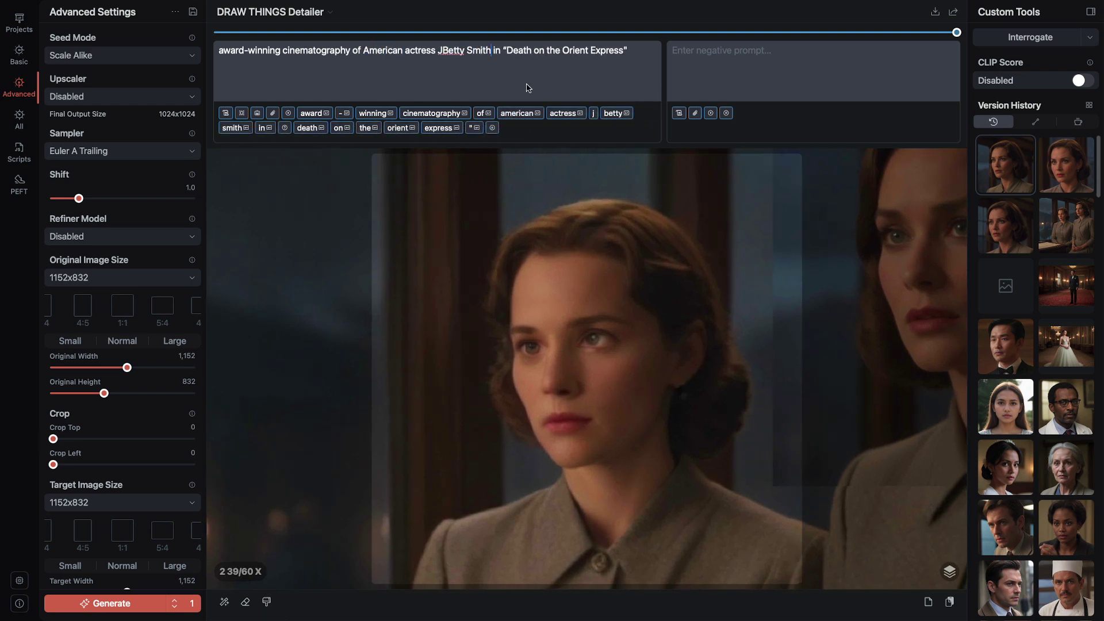
pyautogui.click(122, 604)
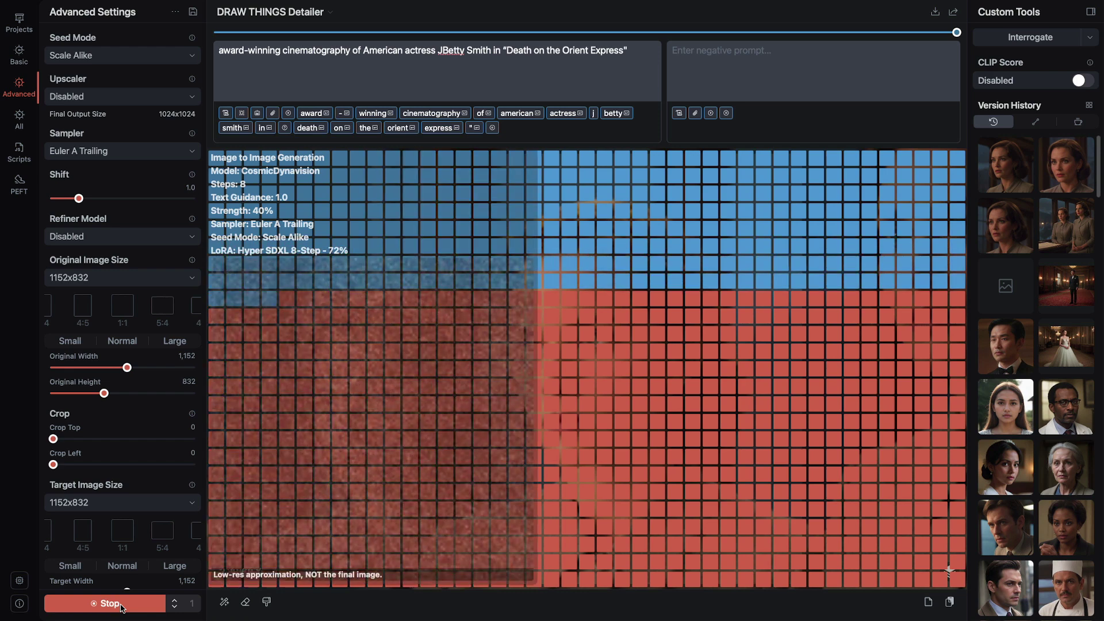